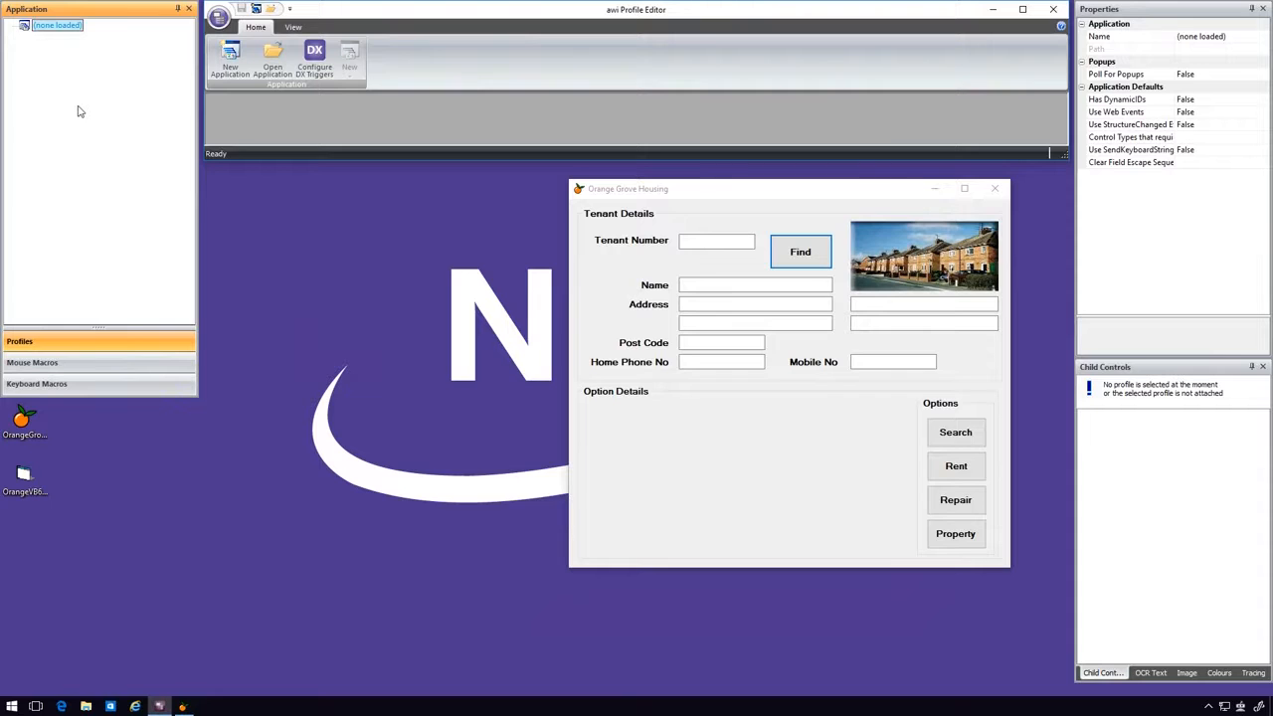
Create a new application named Orange Grove Demo 2.
left_click(228, 58)
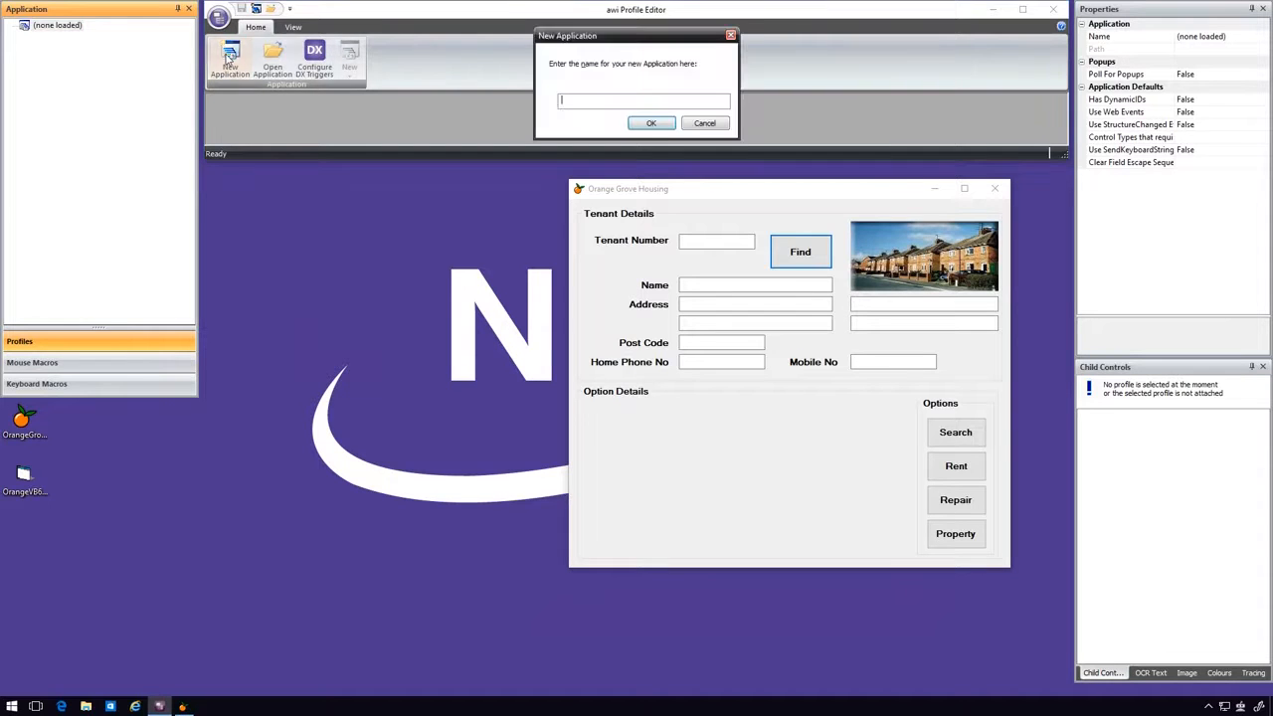
type("Orange Grove Demo 2")
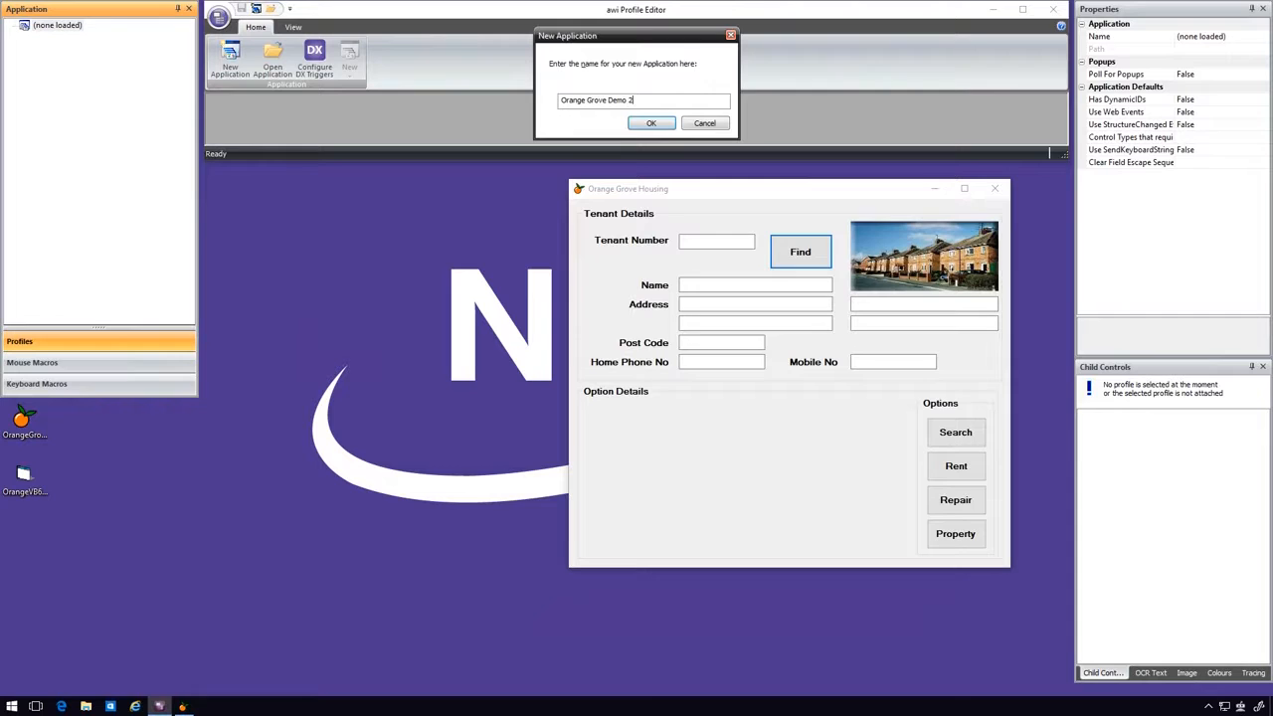
left_click(651, 123)
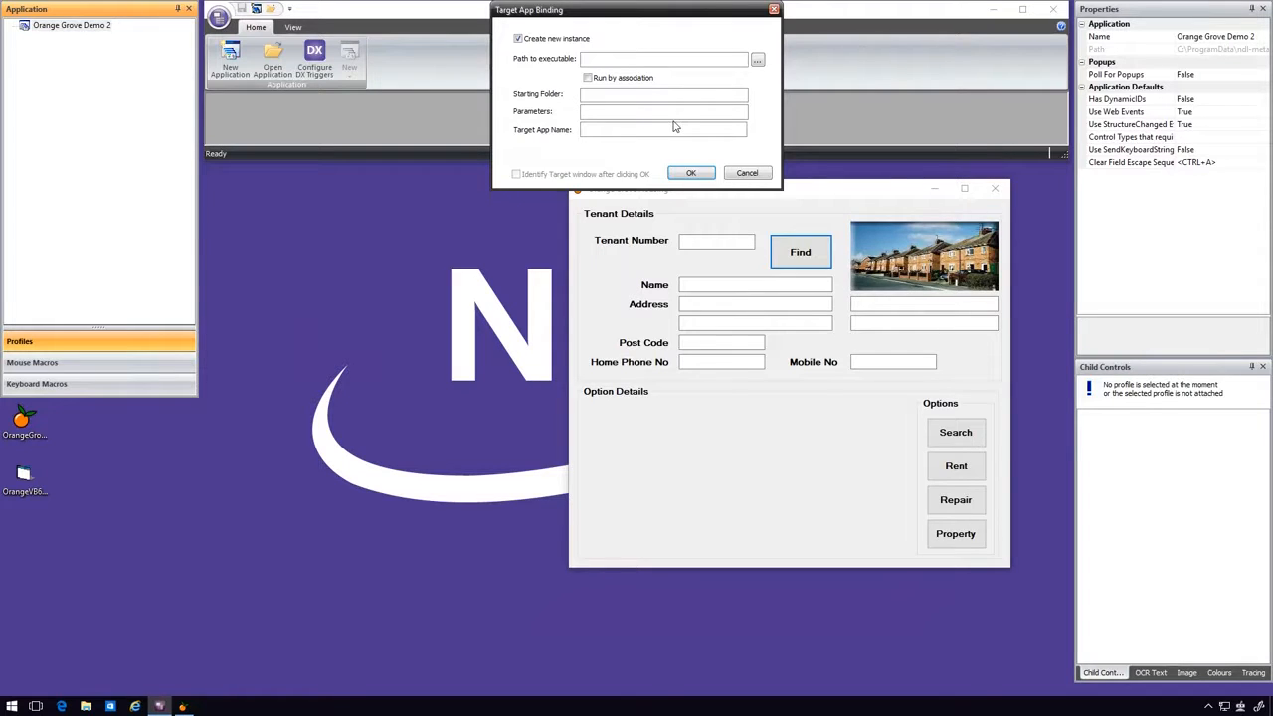
Bind the application to the already running Orange Grove Housing window instead of a new instance, using the Window Finder.
left_click(525, 39)
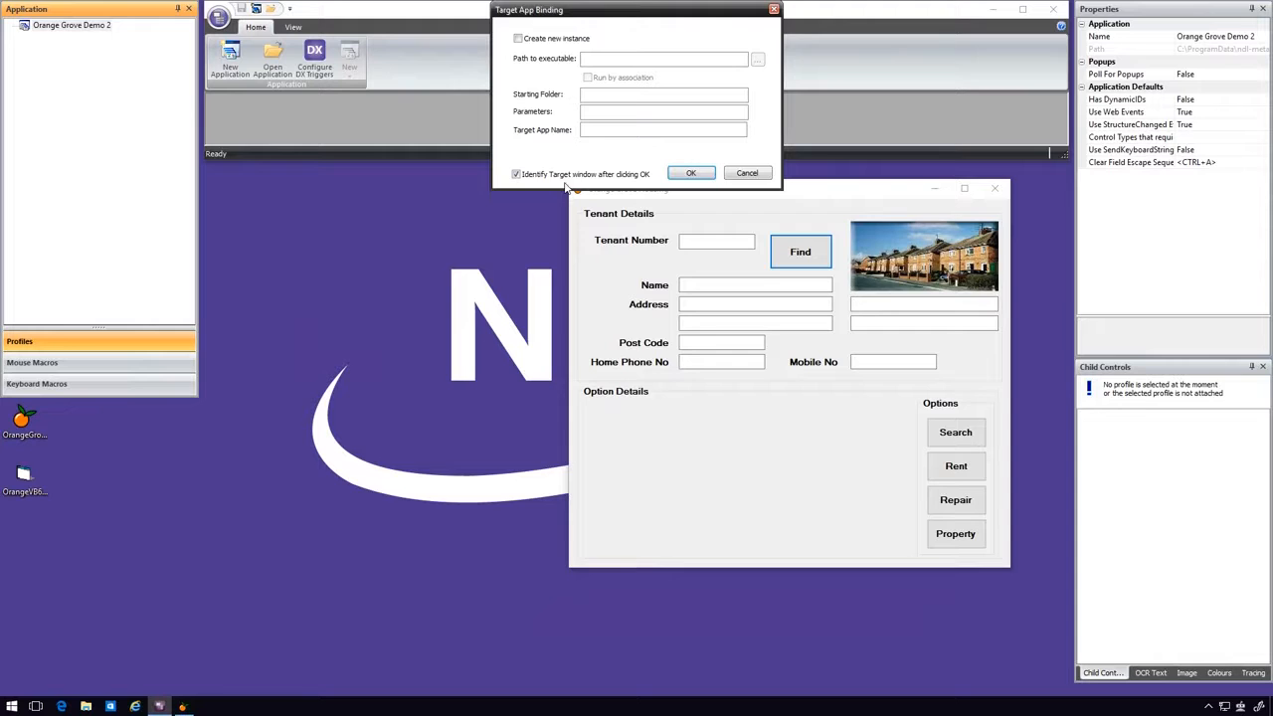
left_click(704, 174)
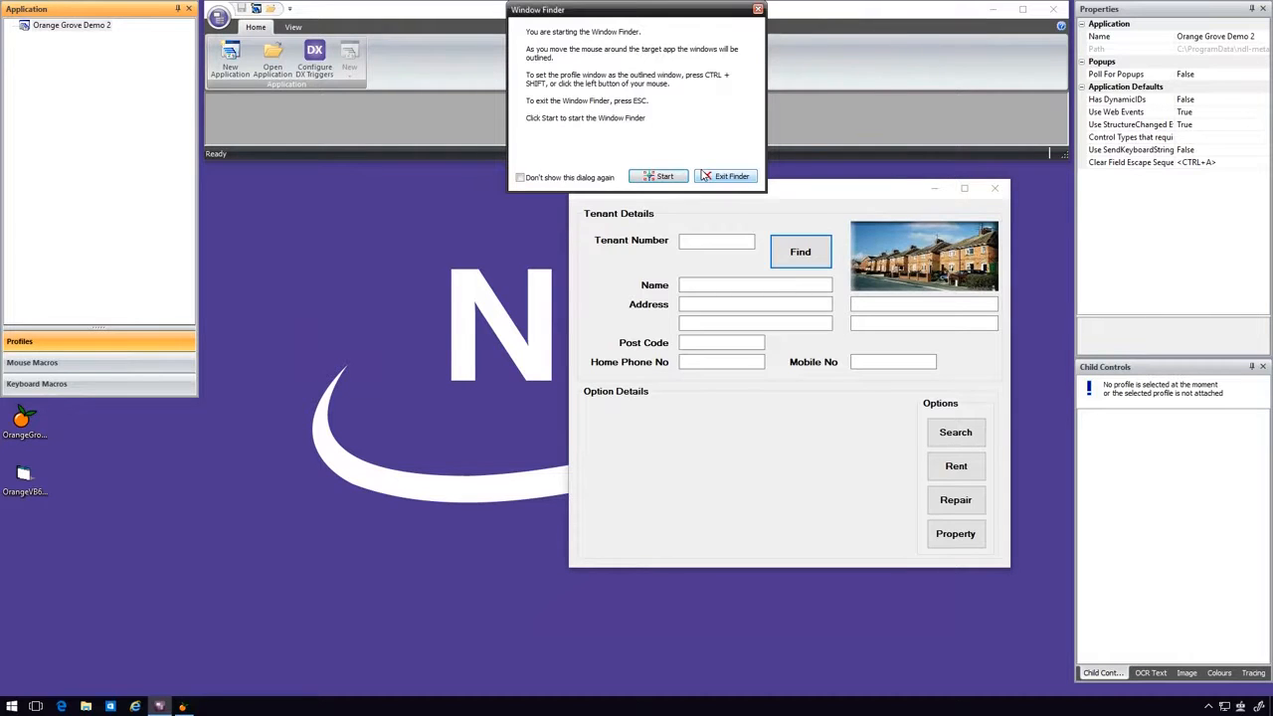
left_click(664, 177)
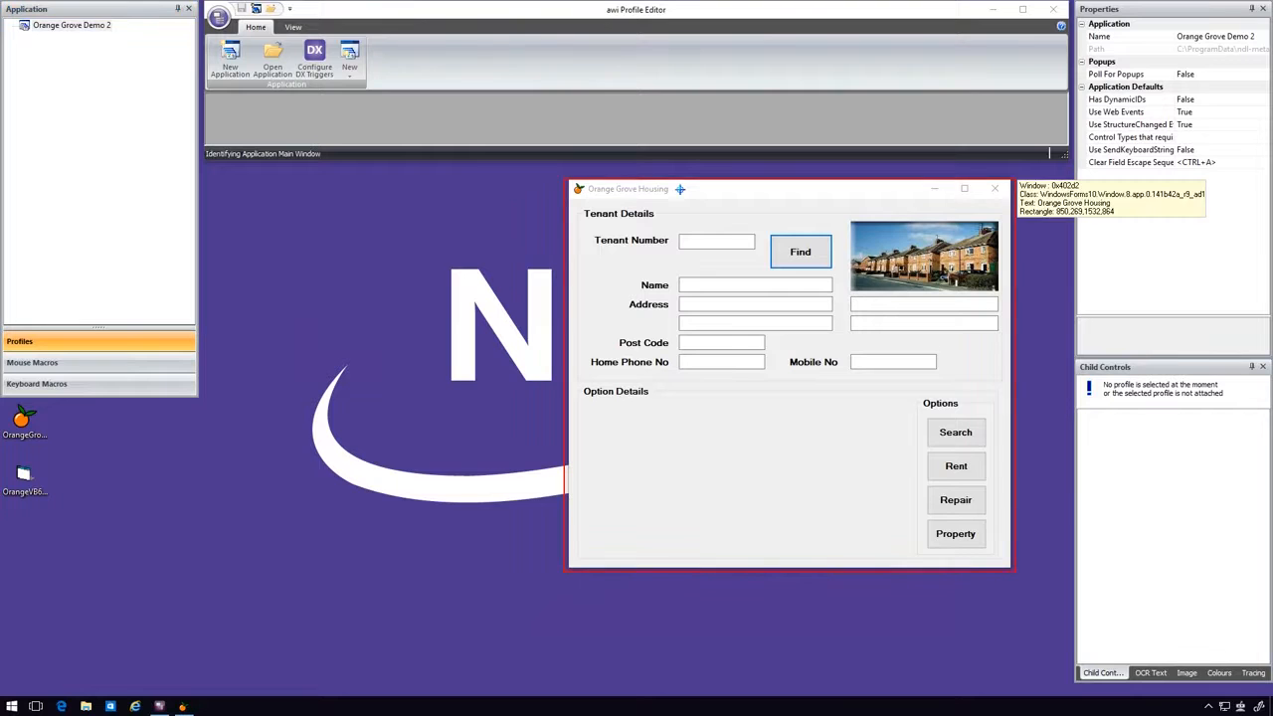
left_click(680, 189)
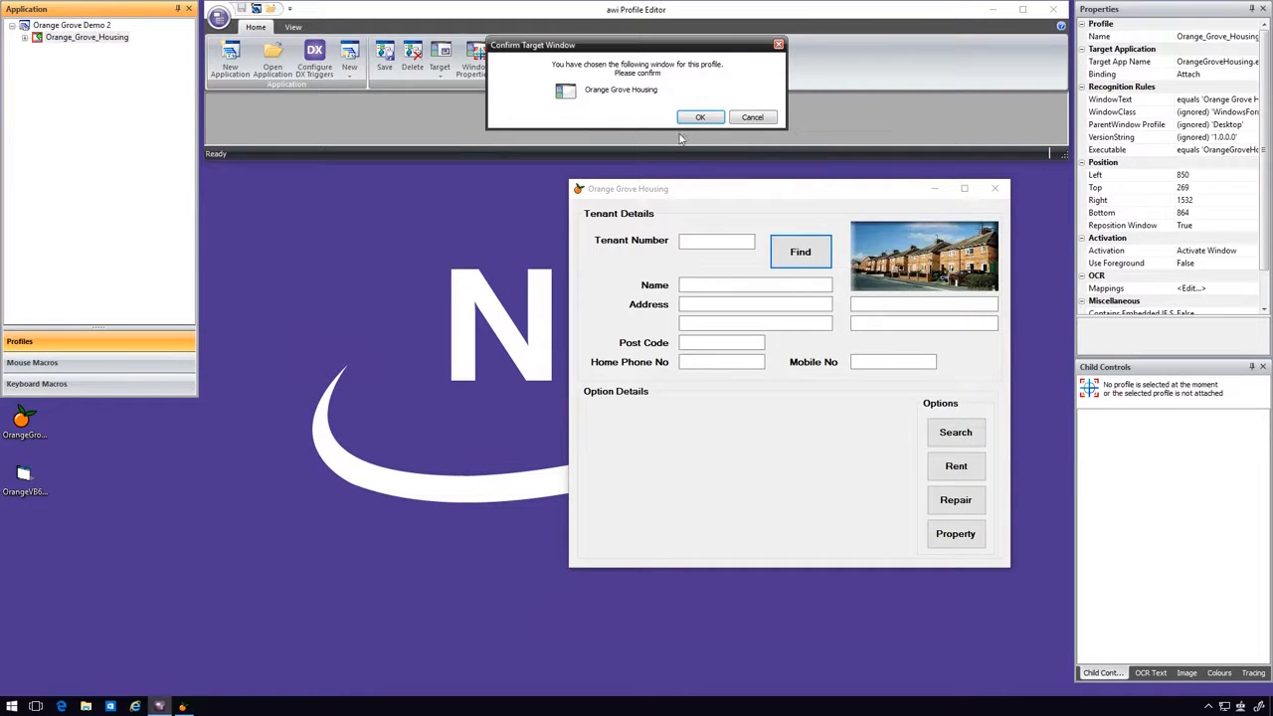
left_click(690, 116)
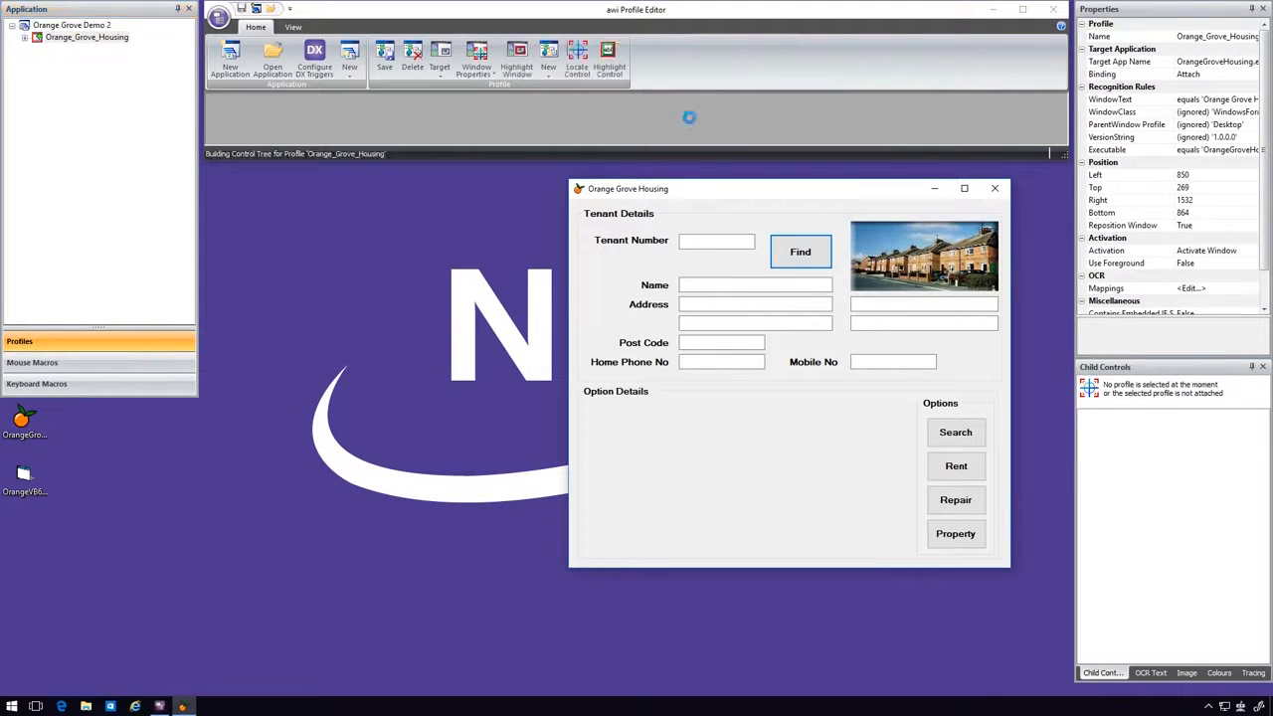
Add the Tenant Number edit field to the Orange_Grove_Housing profile's named controls with the Control Finder, keeping the suggested name.
left_click(25, 38)
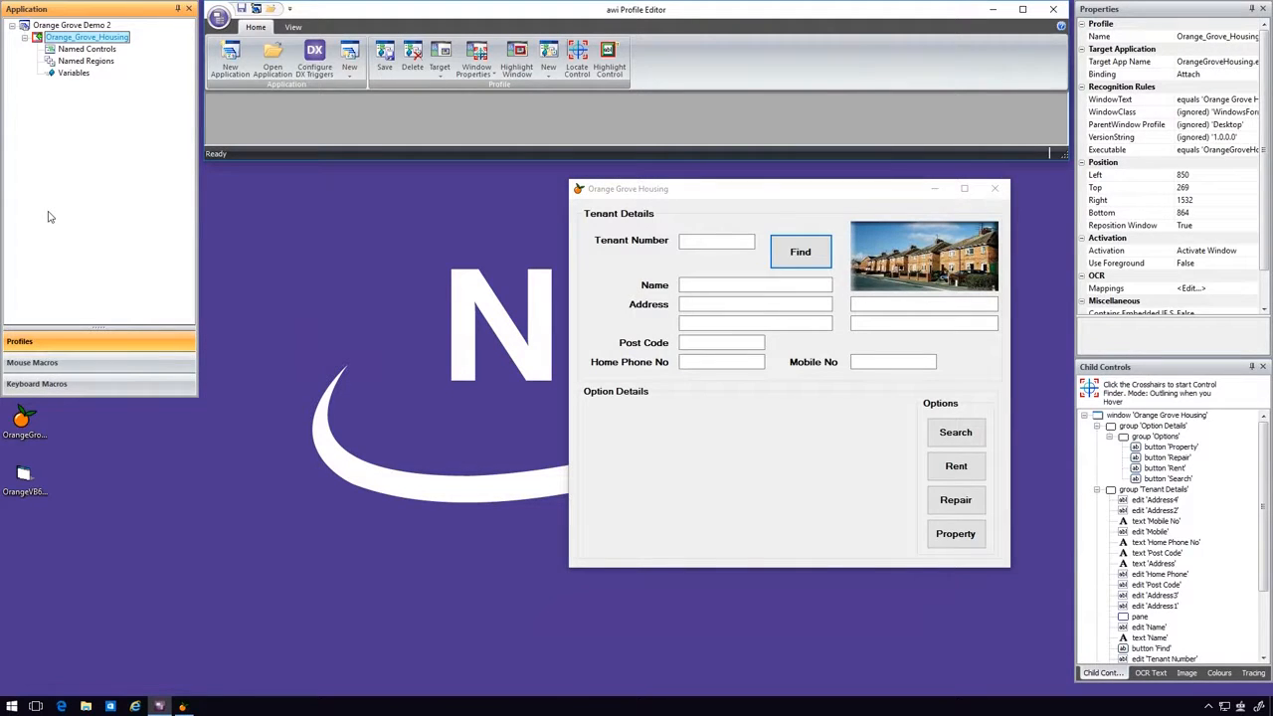
left_click(87, 49)
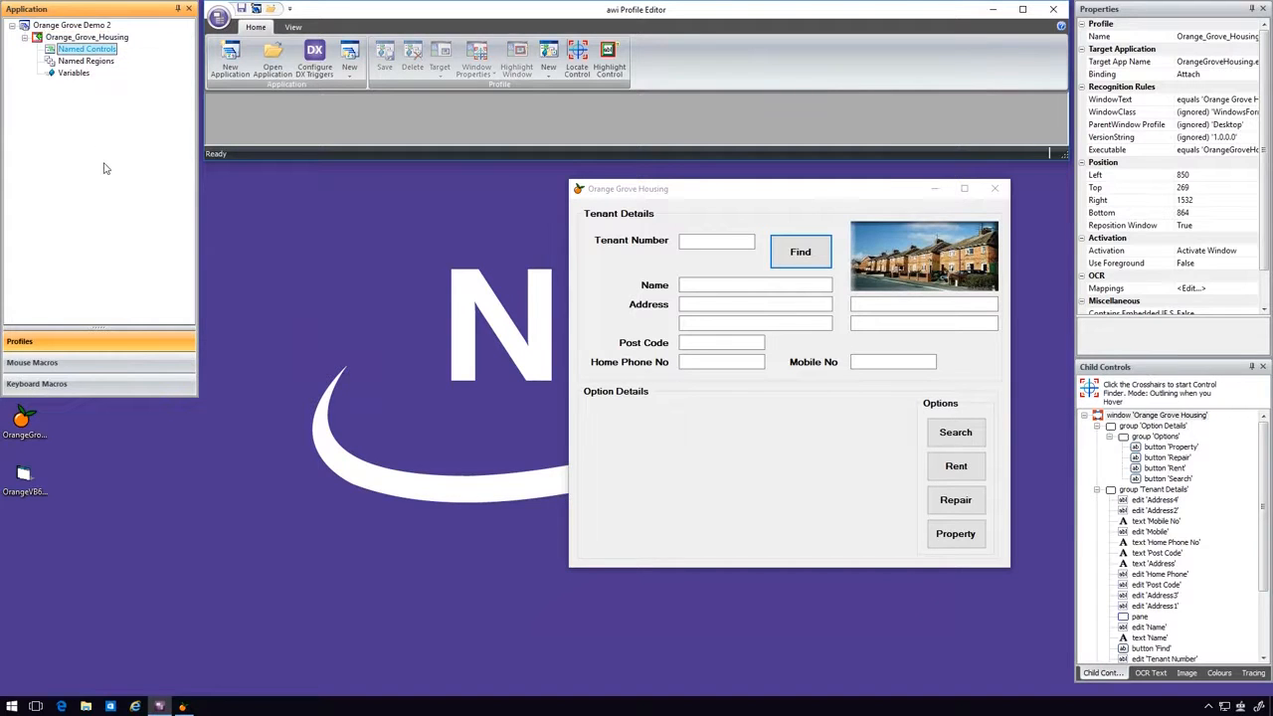
right_click(119, 52)
left_click(171, 60)
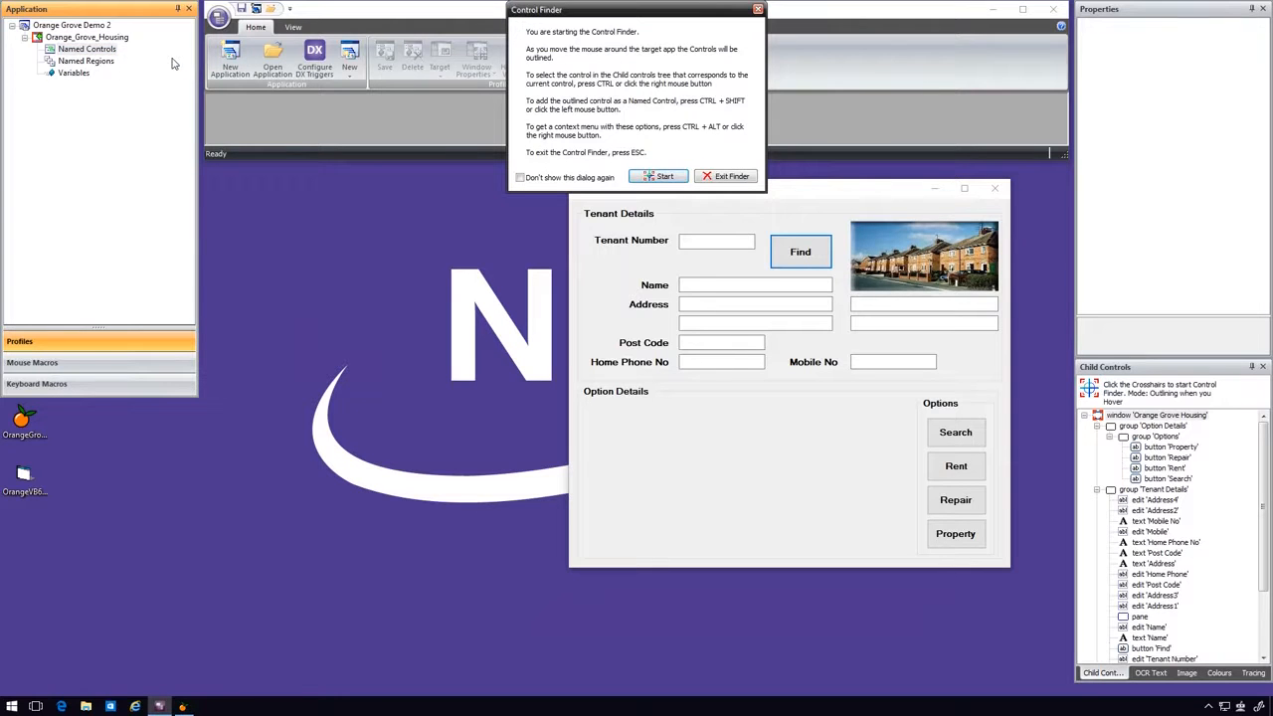
left_click(659, 178)
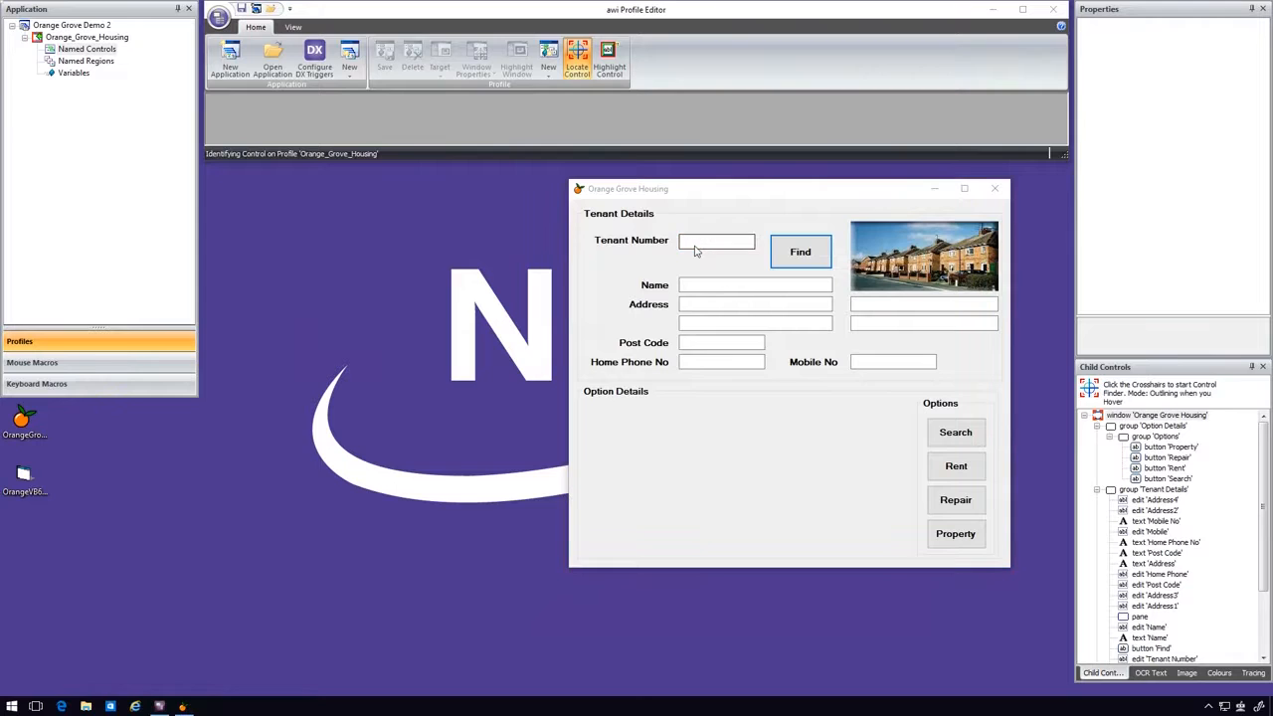
left_click(695, 245)
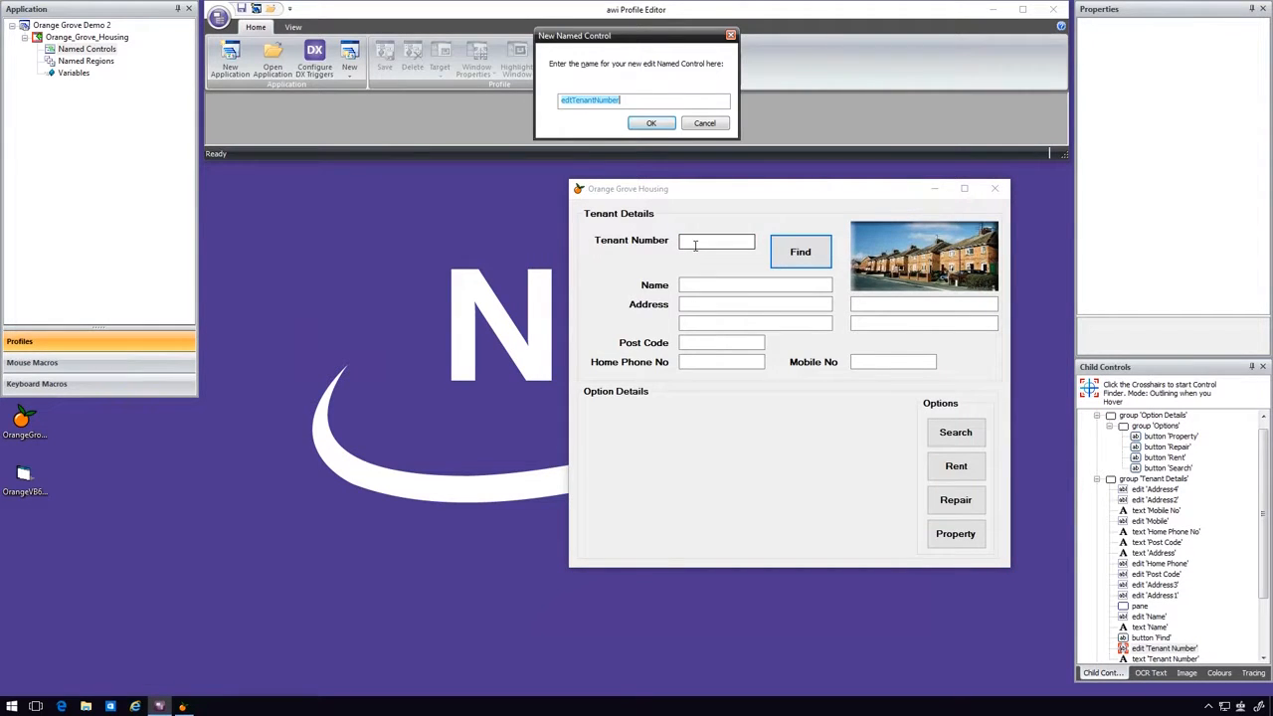
left_click(652, 123)
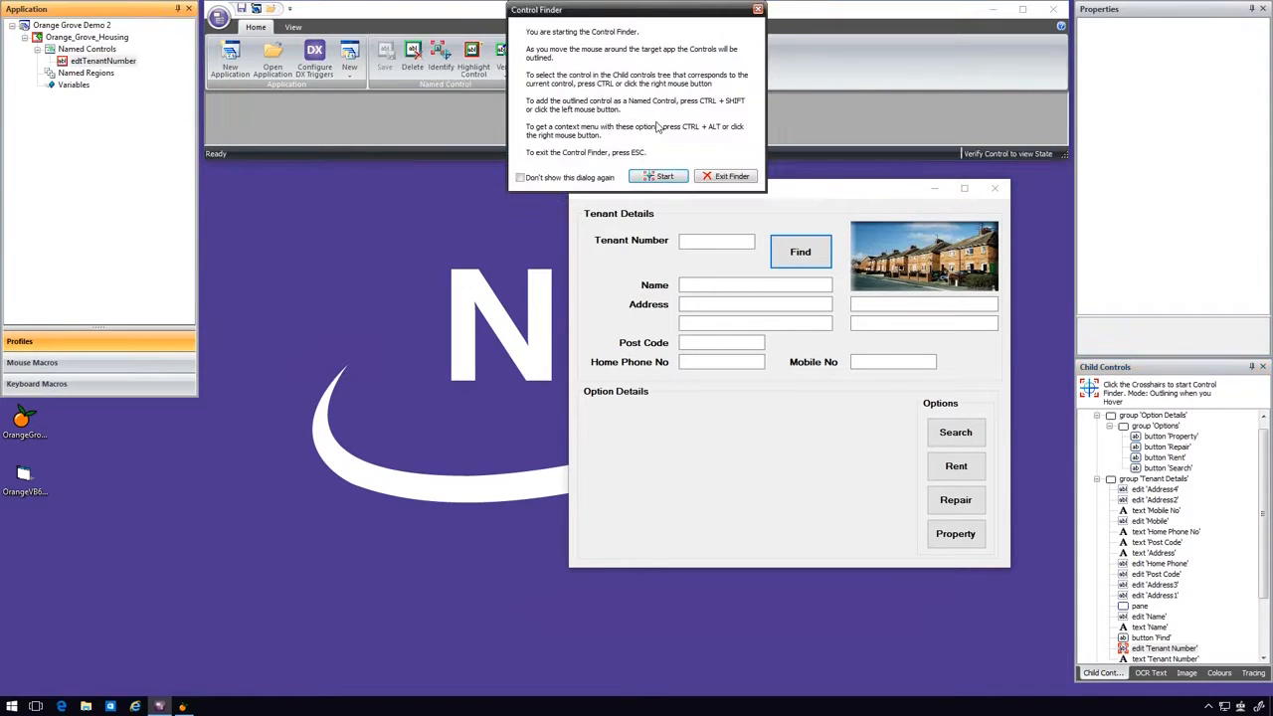
left_click(724, 176)
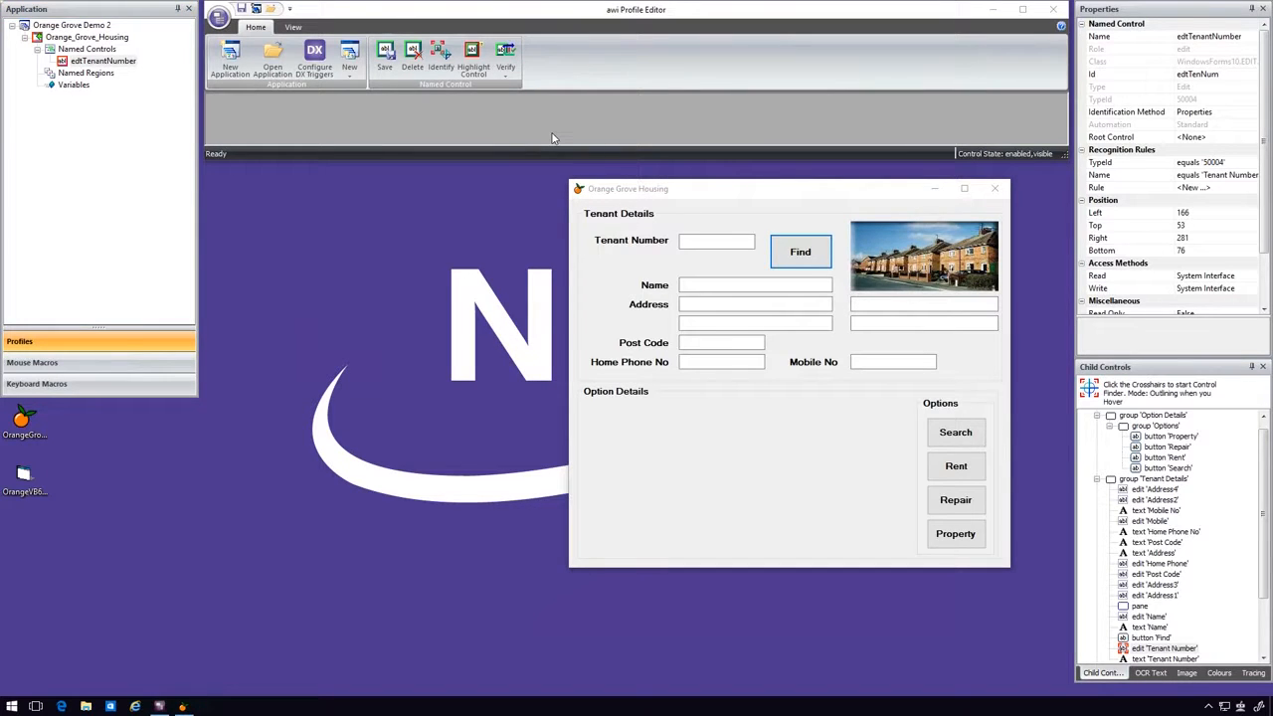
Locate the Find button with the Control Finder and add it as a named control under its suggested name.
left_click(87, 49)
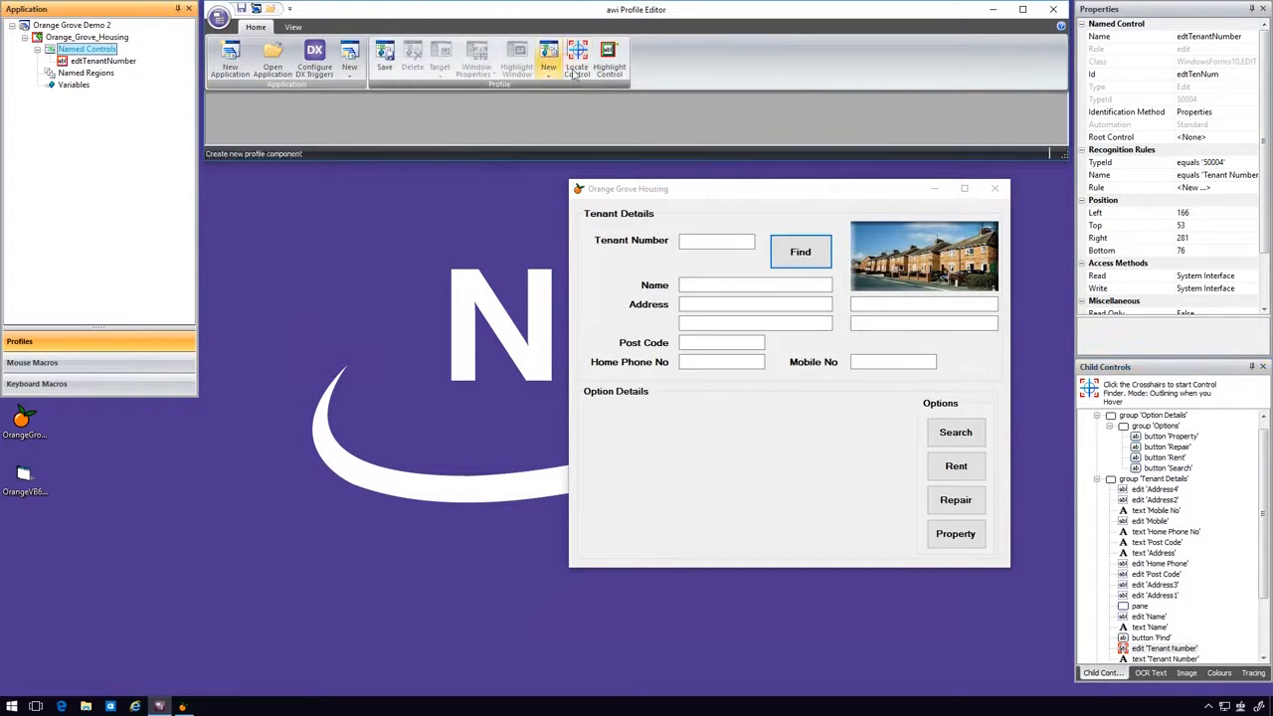
left_click(577, 70)
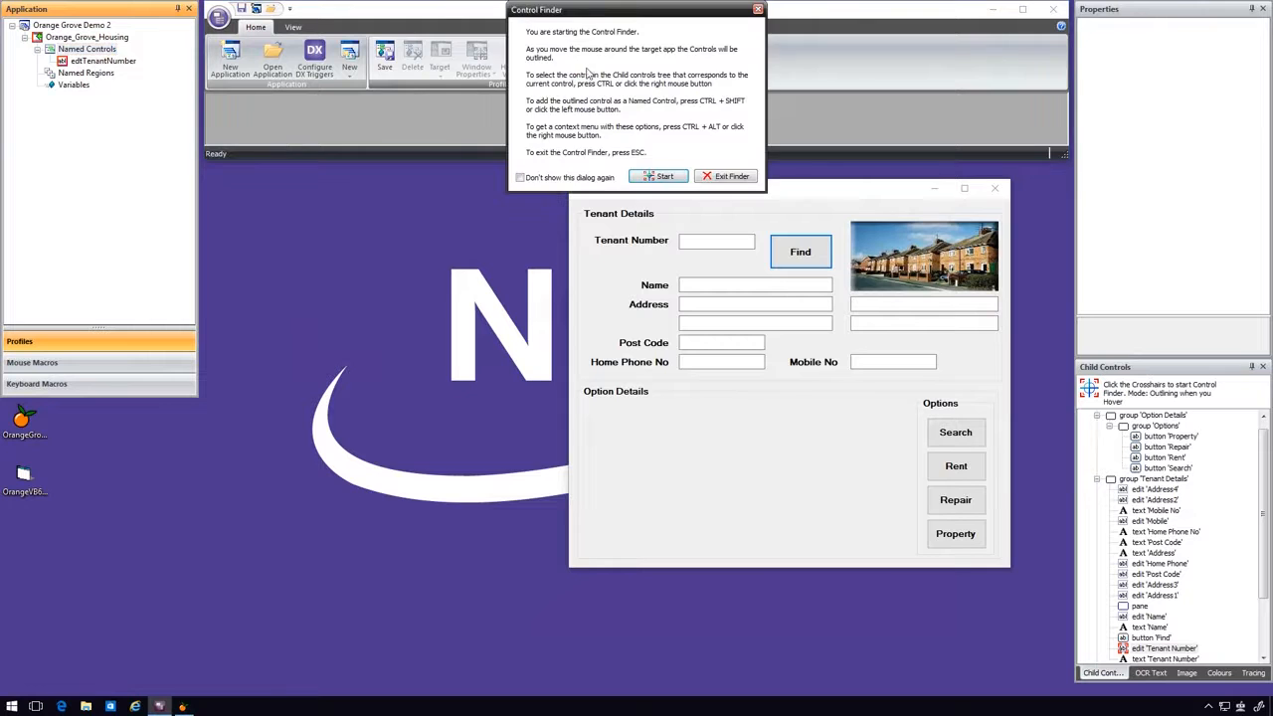
left_click(658, 176)
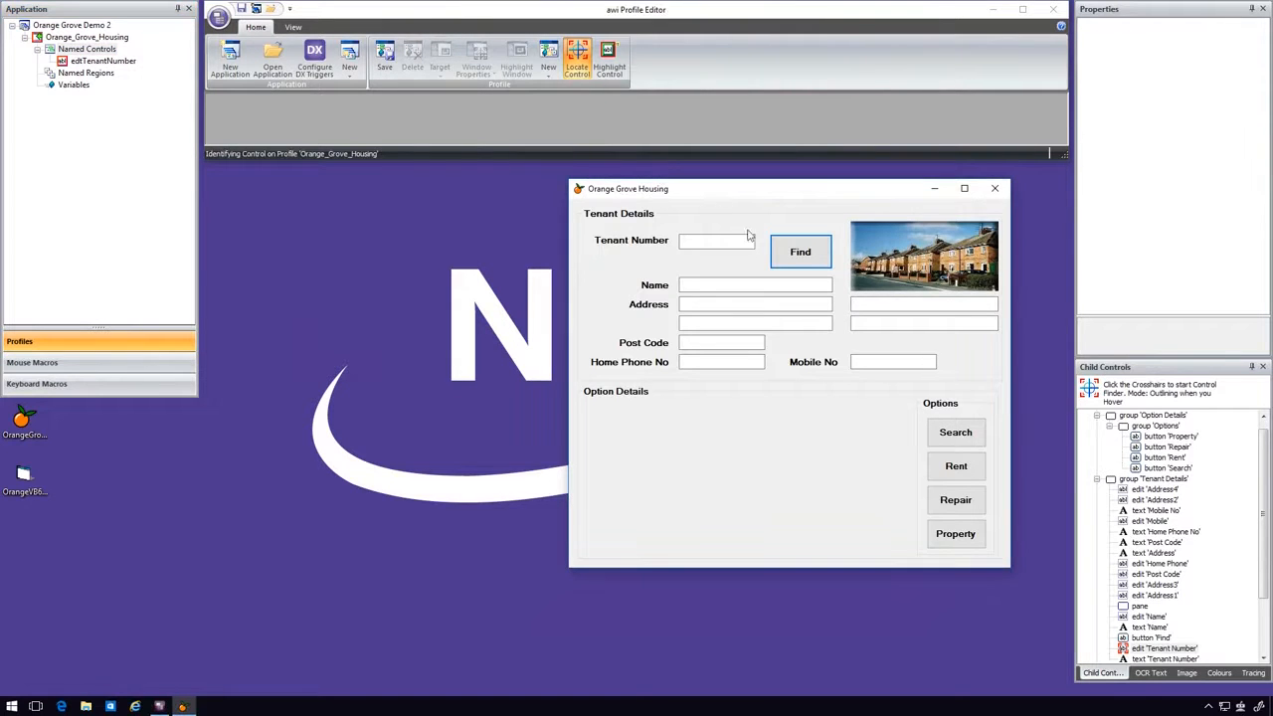
left_click(784, 257)
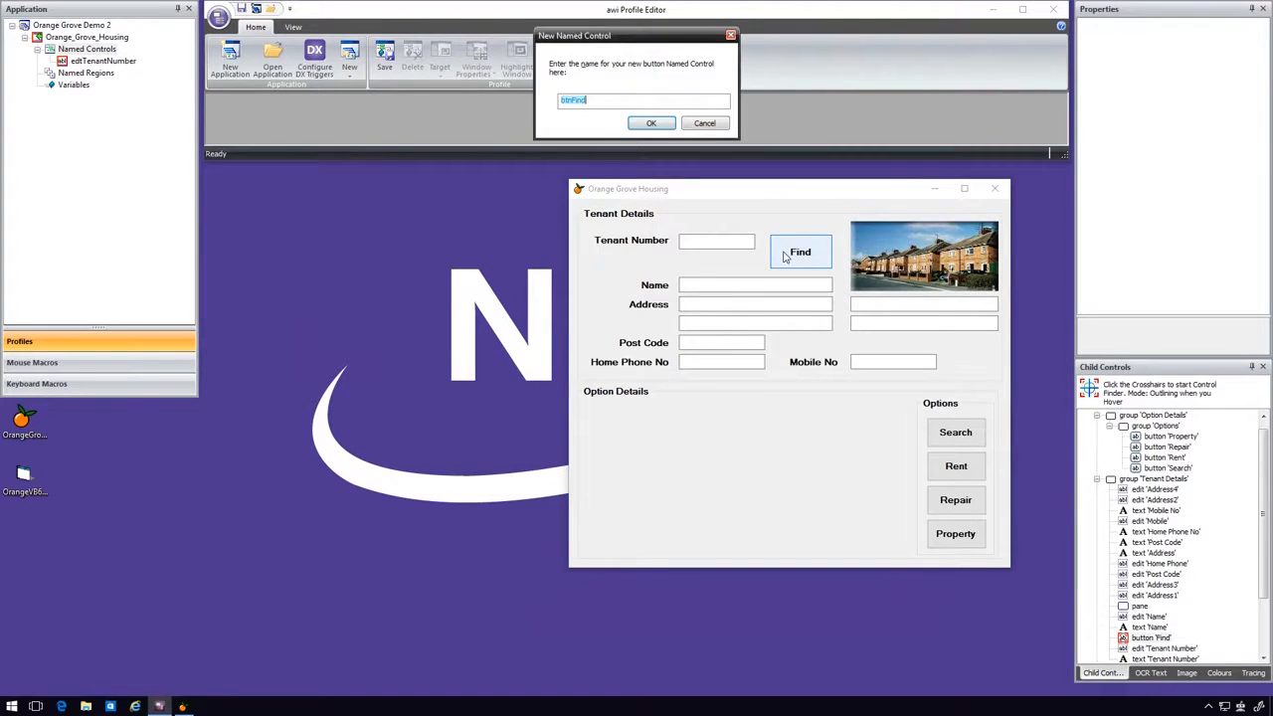
left_click(649, 124)
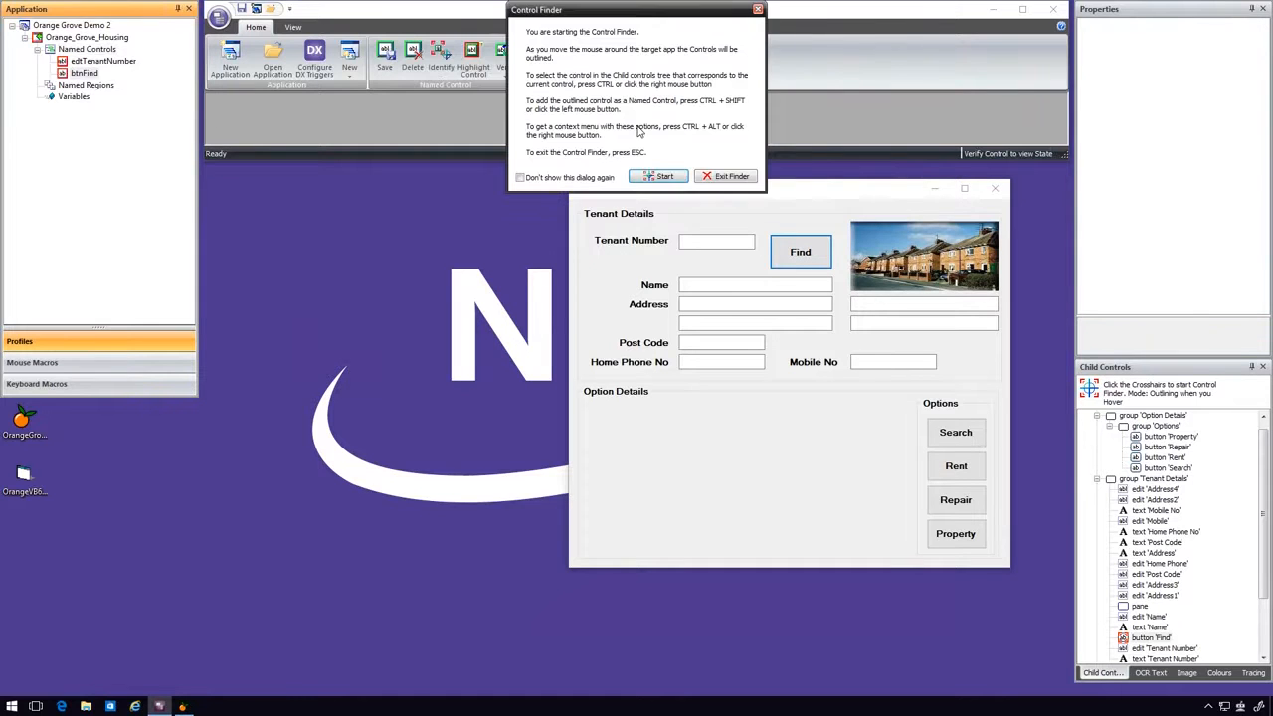
left_click(716, 179)
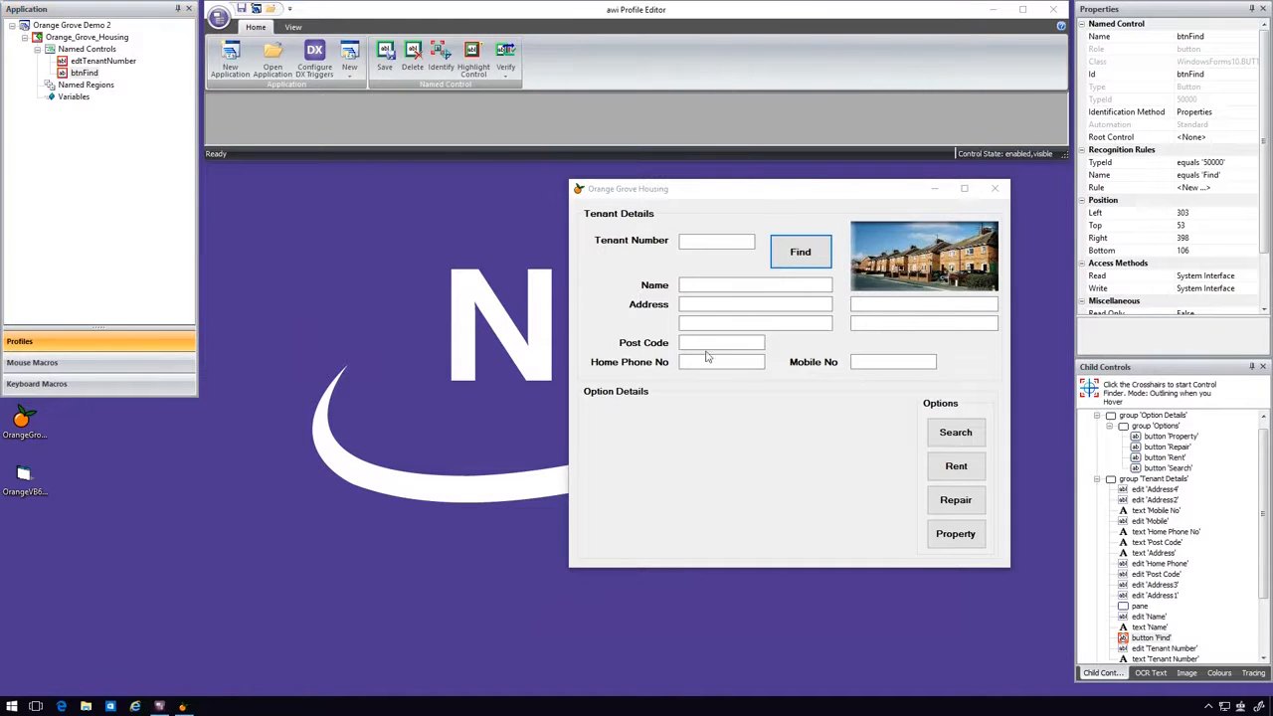
Add the edit 'Name' entry from the child controls tree to the named controls, keeping the suggested name.
left_click_drag(1265, 443, 1268, 517)
right_click(1159, 543)
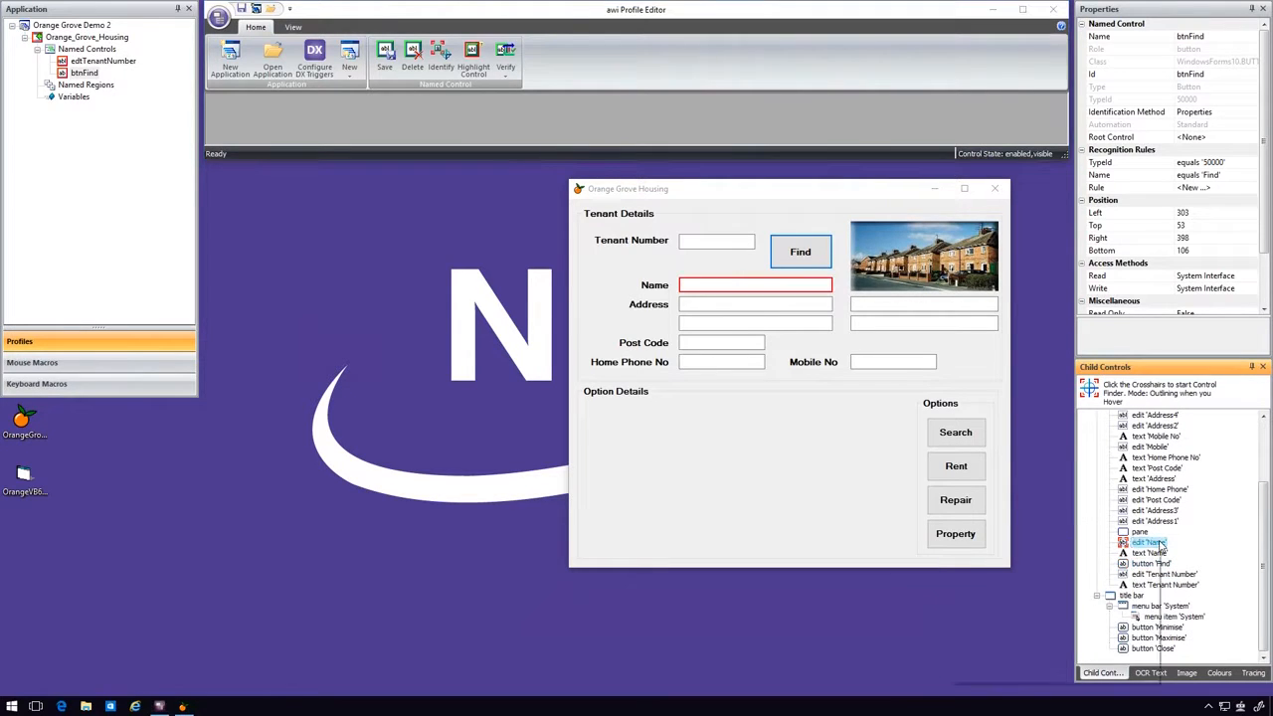
left_click(1061, 582)
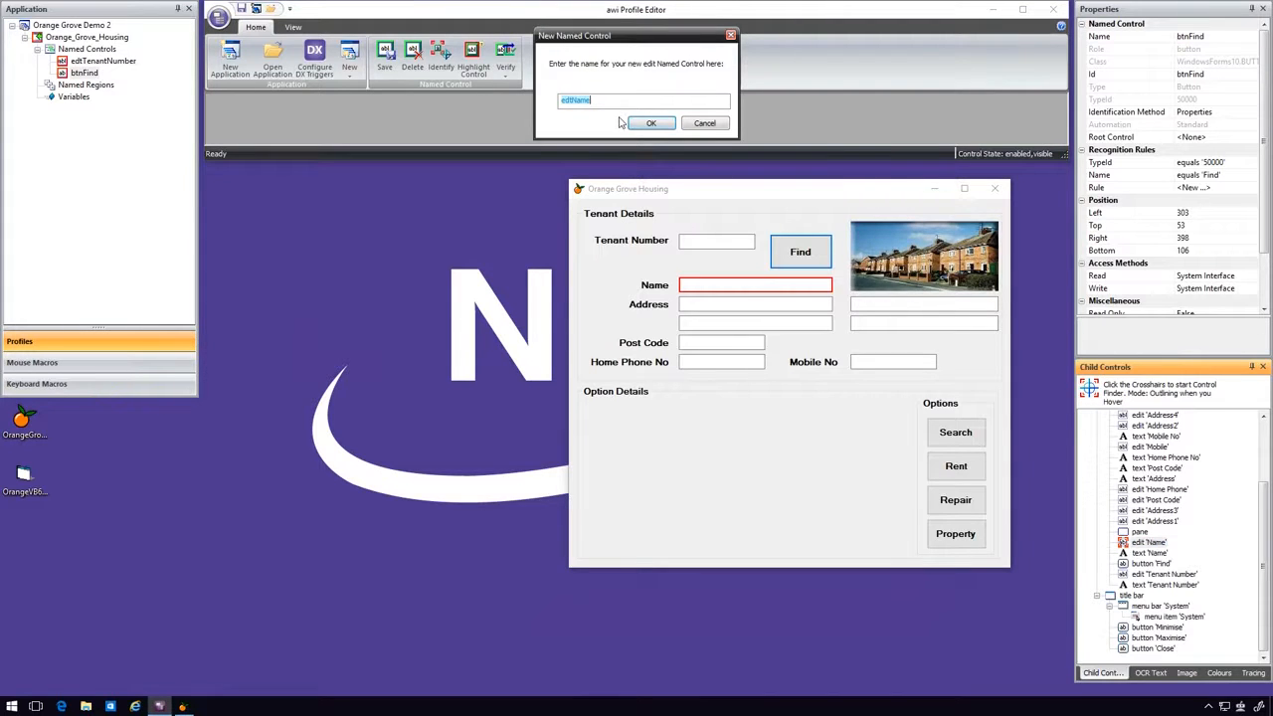
left_click(652, 124)
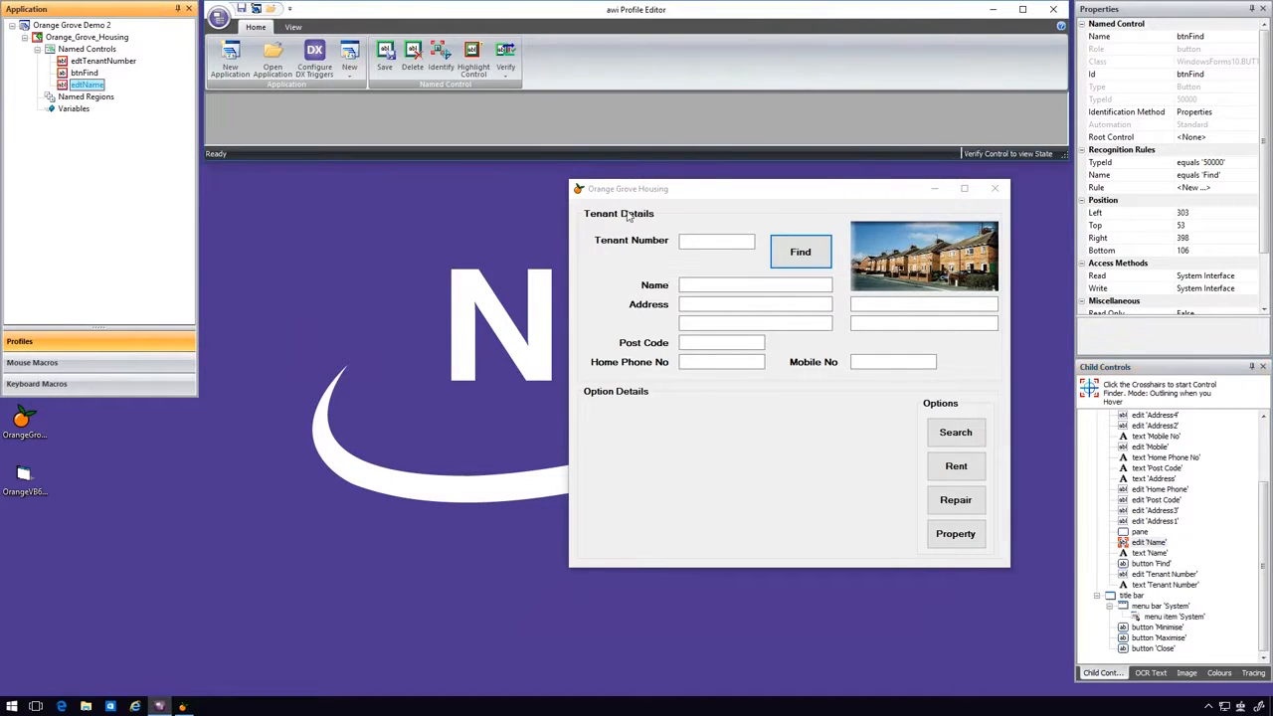
Add the edit 'Address1' child control as a named control under its suggested name and save the application.
right_click(1179, 522)
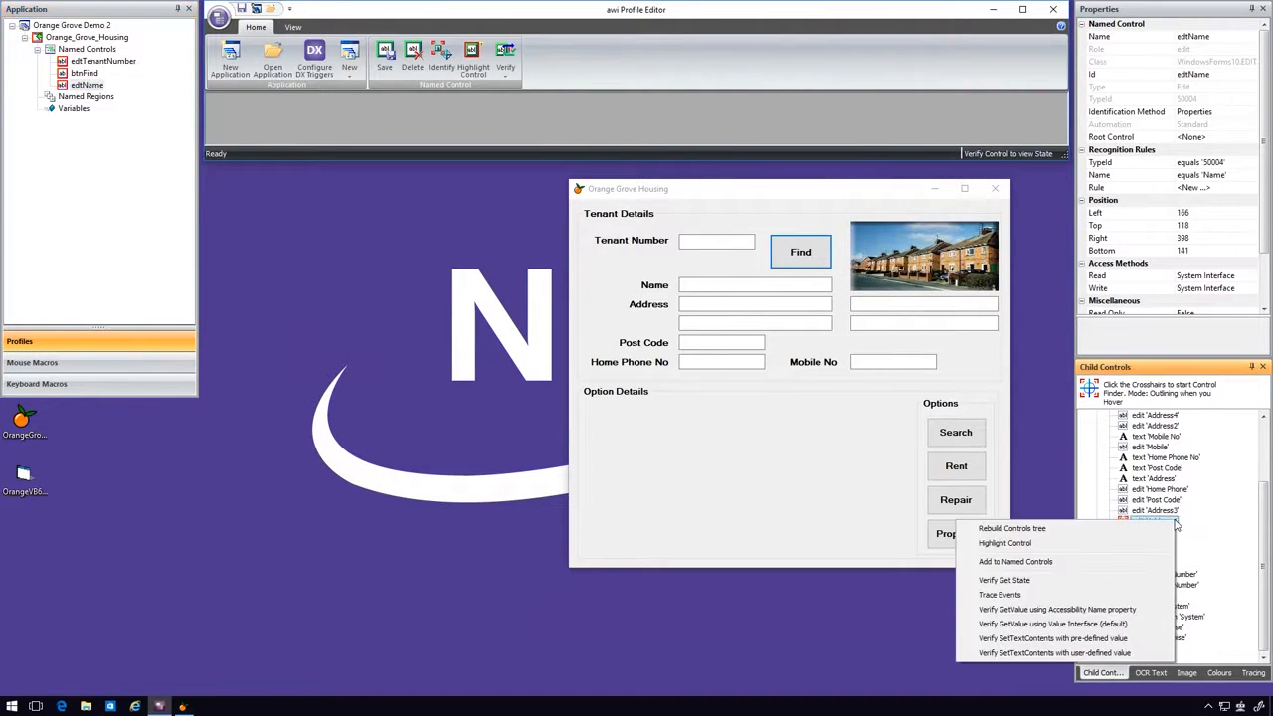
left_click(1087, 562)
left_click(651, 124)
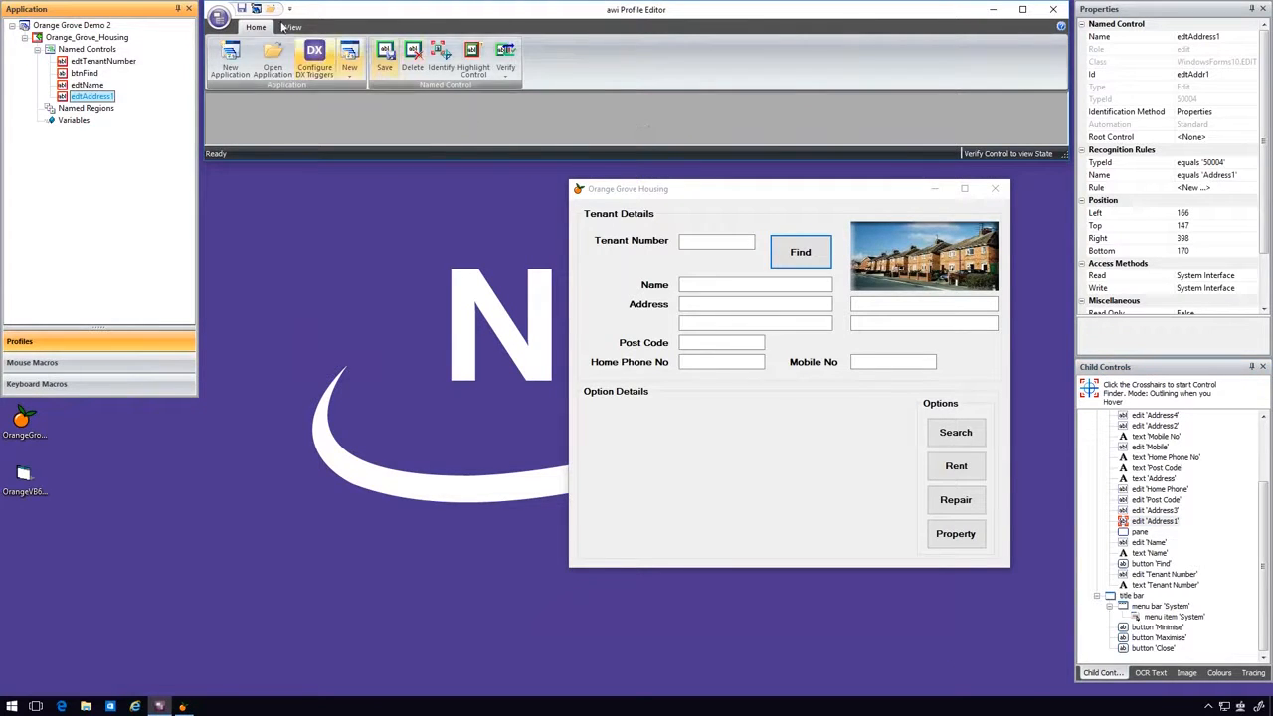
left_click(242, 10)
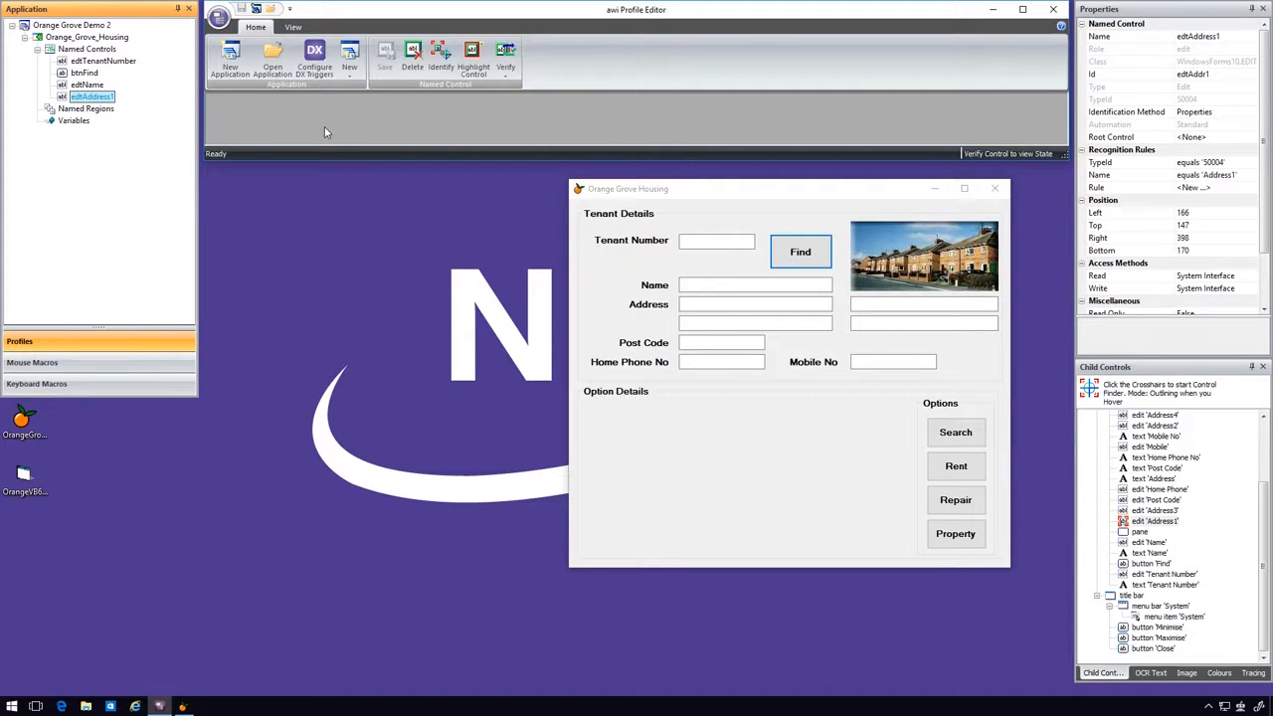
Switch to Orange Grove Housing, enter a tenant number and run Find.
left_click(725, 239)
type("7")
left_click(799, 258)
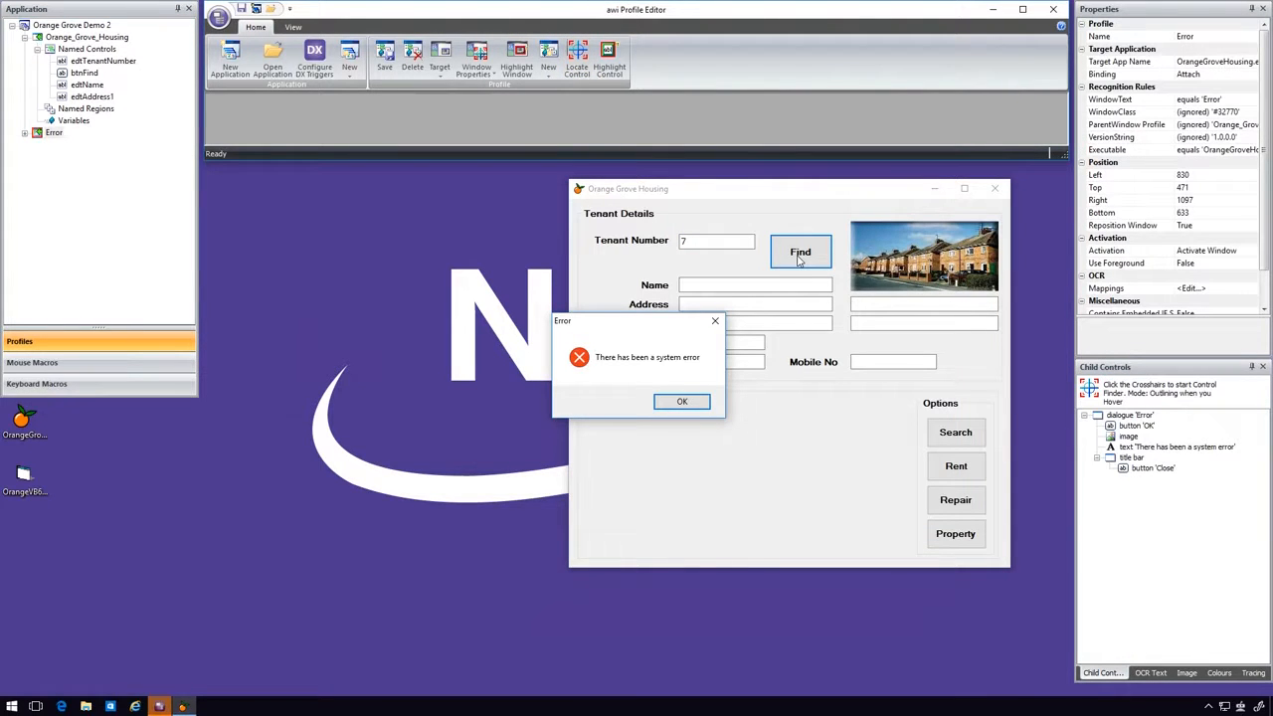
Back in awi Profile Editor, expand the Error profile and verify GetValue on its message text using the Accessibility Name property.
left_click(24, 132)
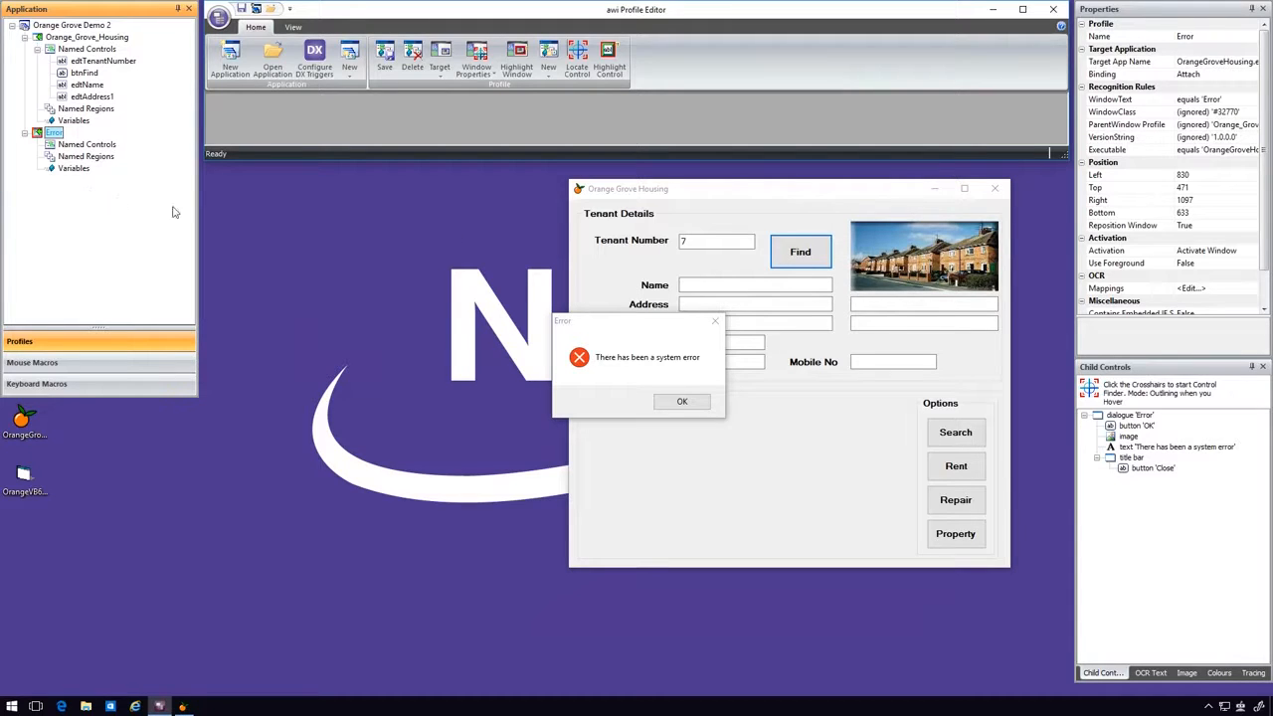
left_click(1149, 448)
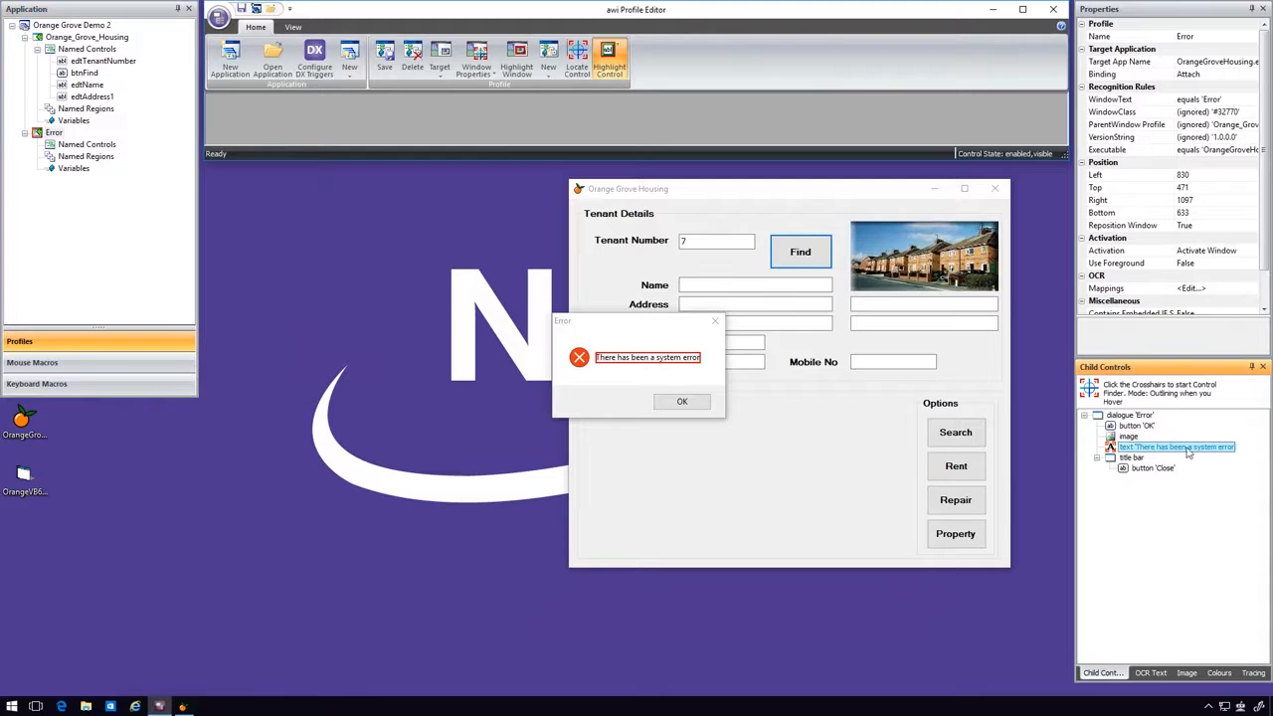
right_click(1181, 451)
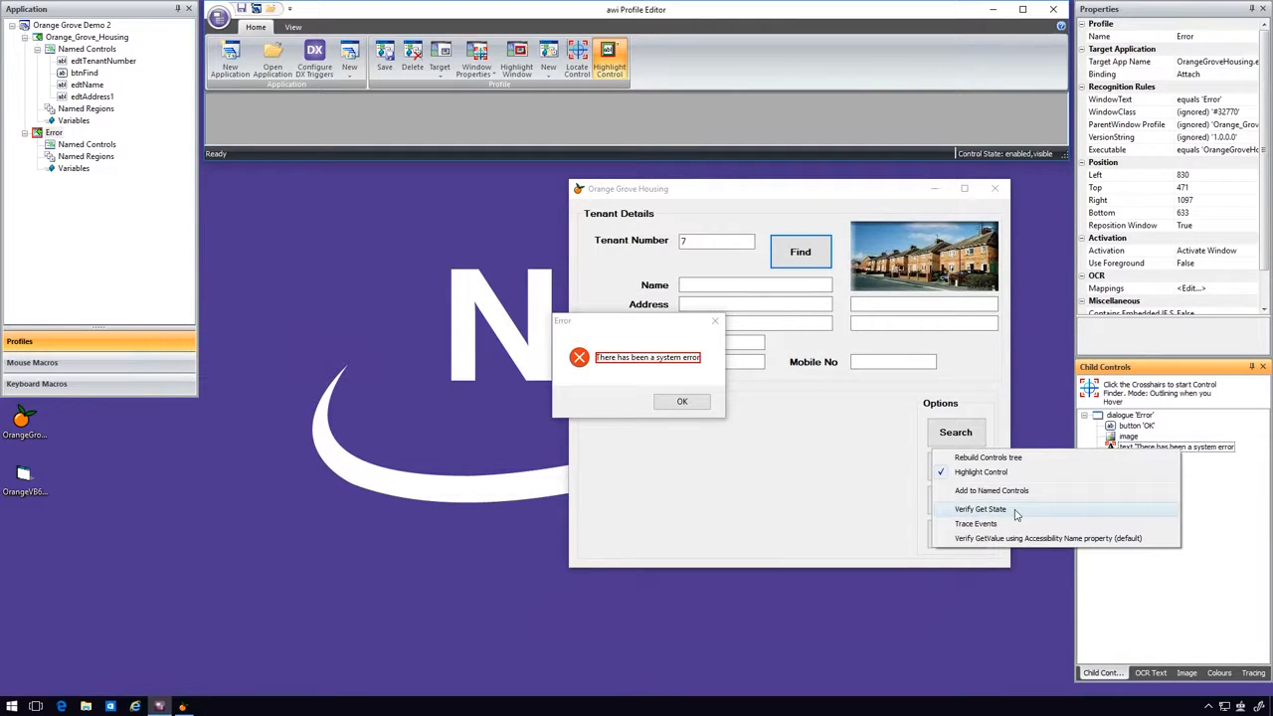
left_click(1011, 539)
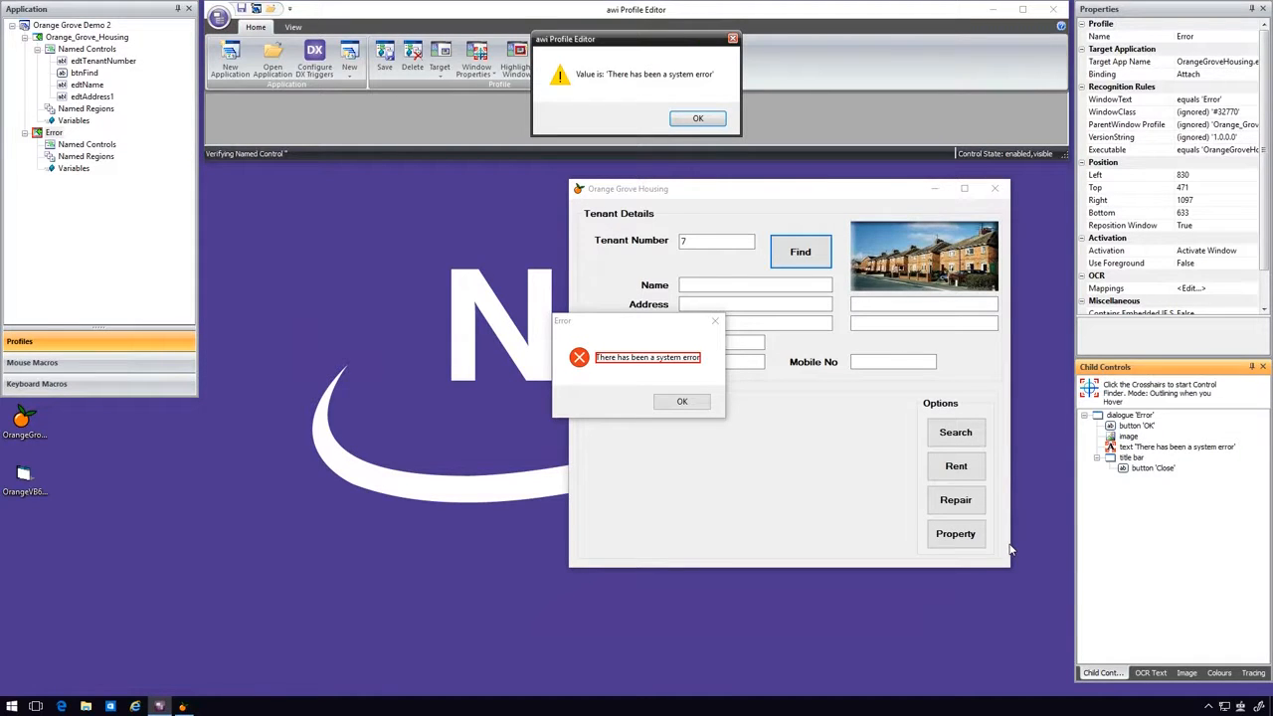
left_click(721, 121)
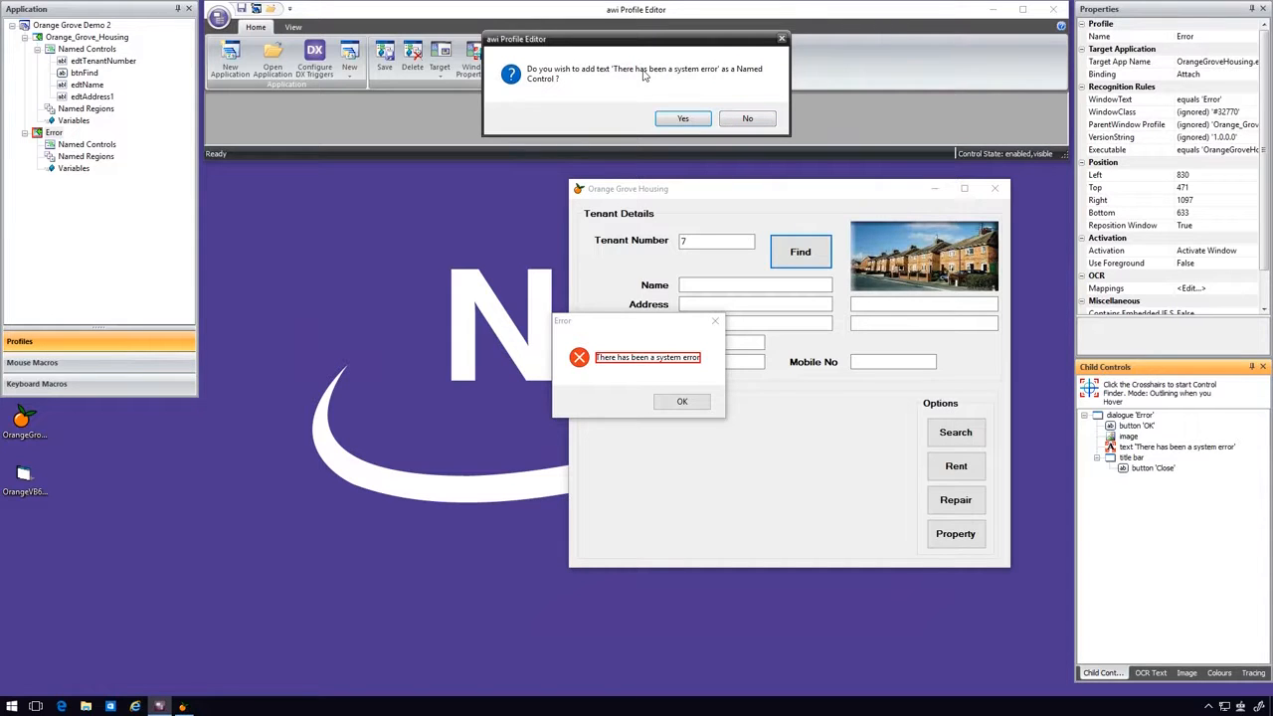
Add the popup's error message text as a named control called lblErrorMessage.
left_click(683, 119)
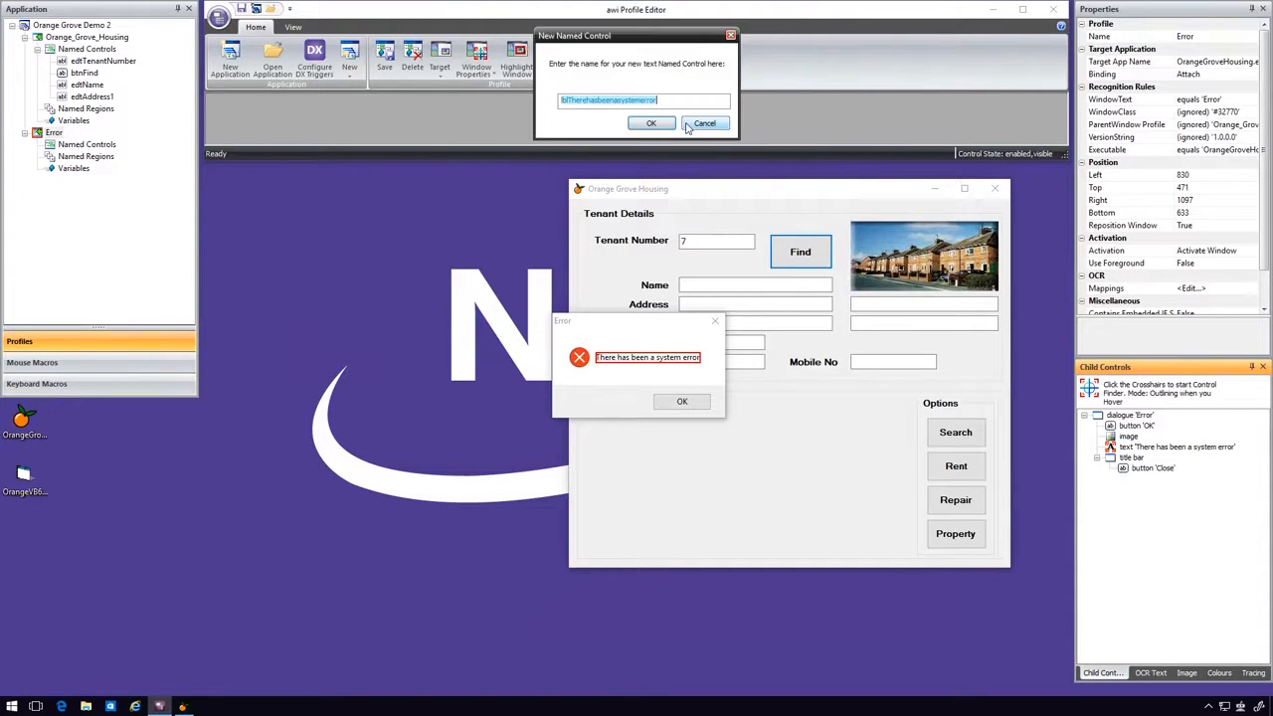
left_click_drag(598, 99, 713, 100)
type("E")
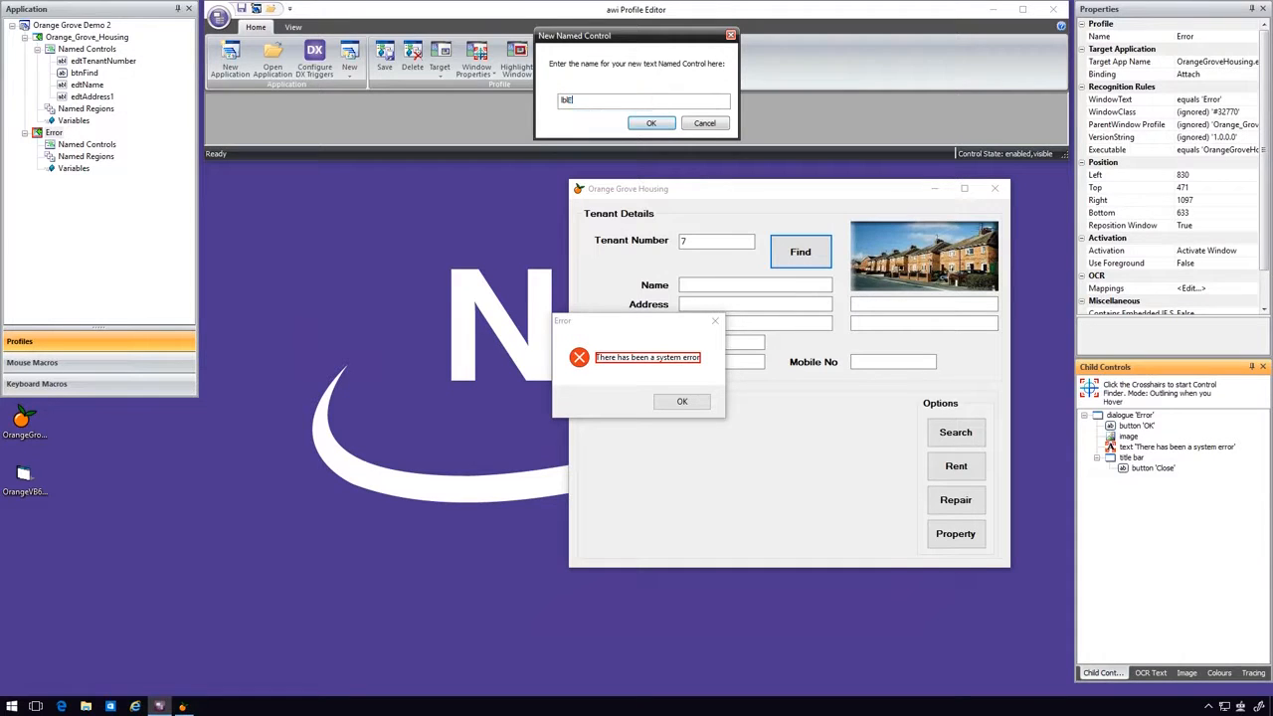
type("rrorMessage")
left_click(651, 124)
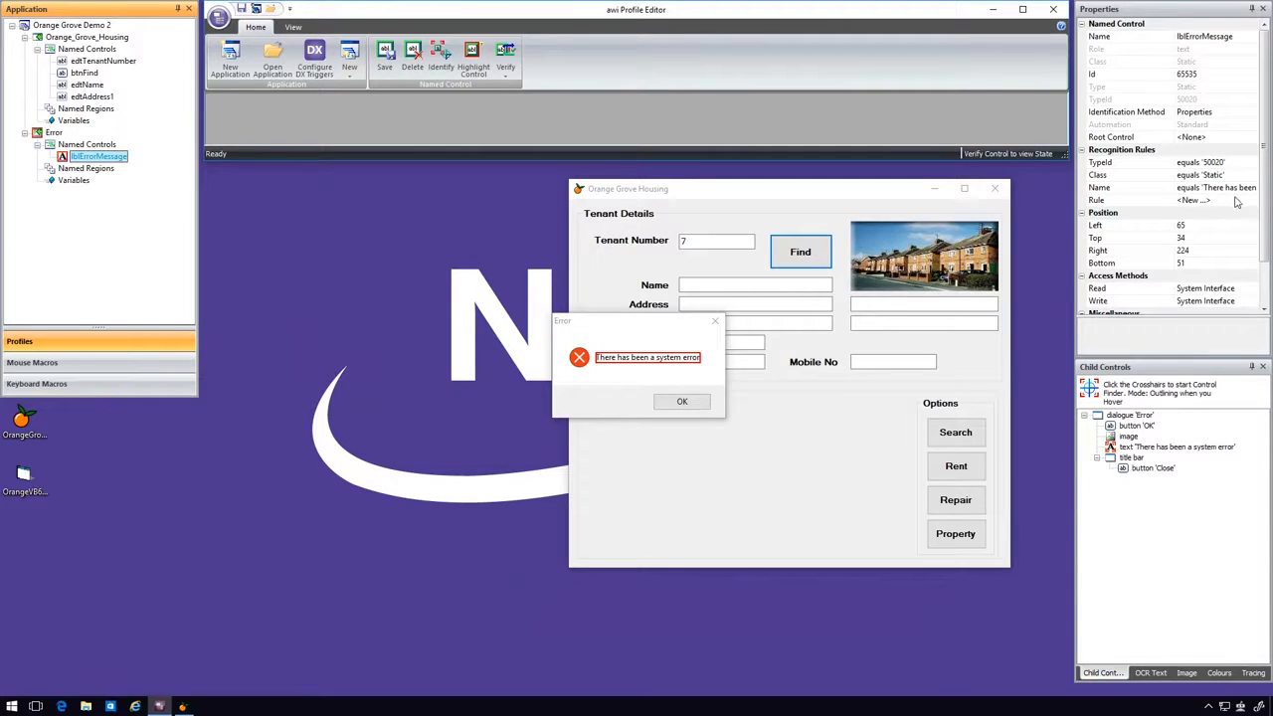
In the Error profile's screen recognition rules, add a named control rule for lblErrorMessage based on its Value property.
left_click(62, 132)
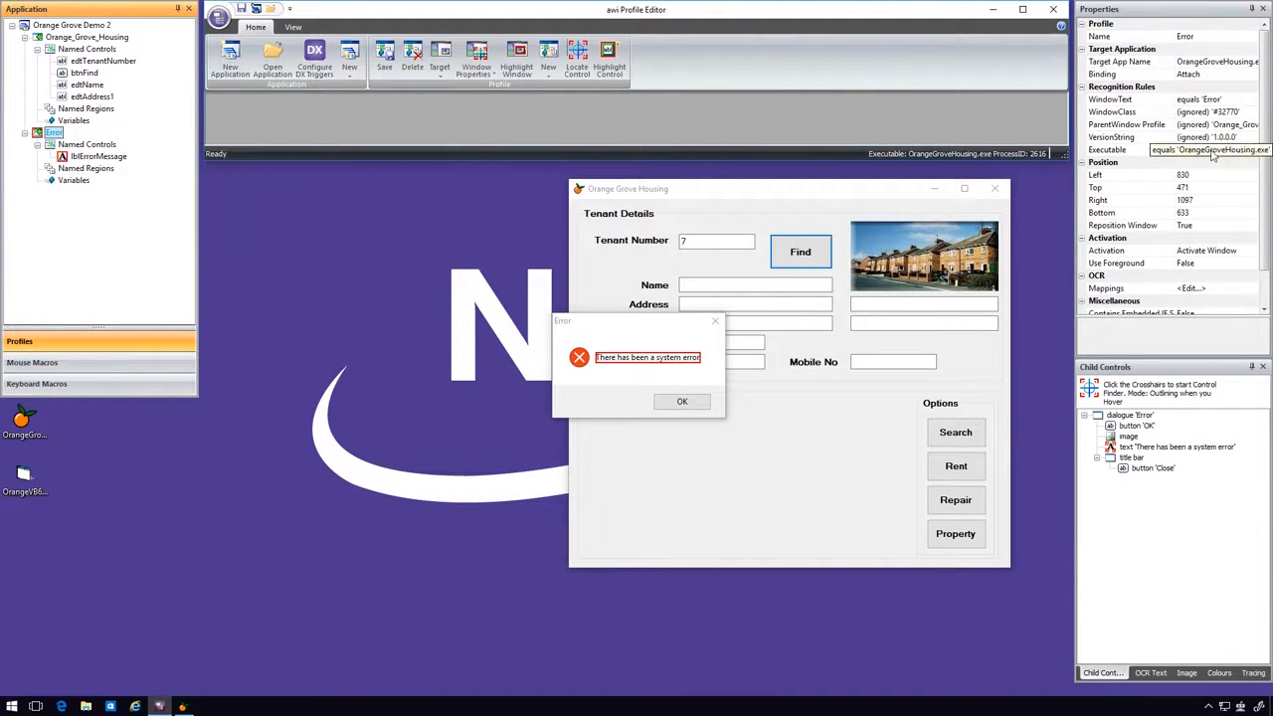
left_click(1235, 152)
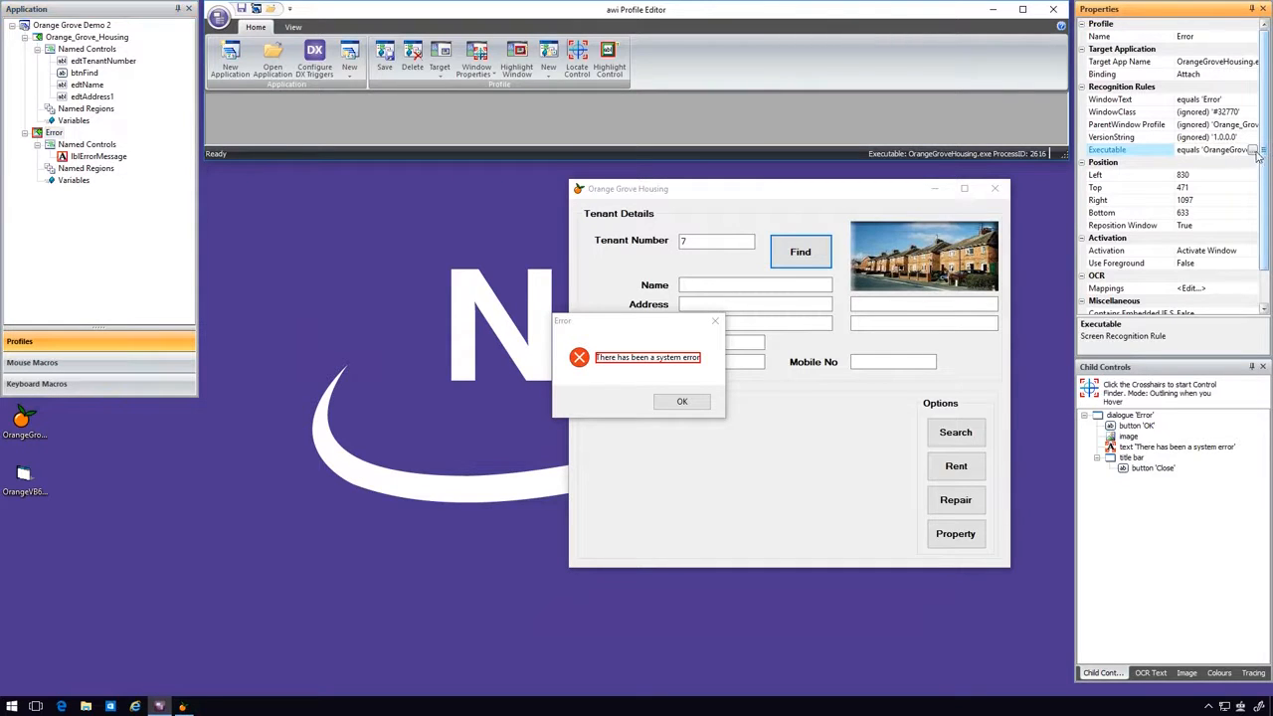
left_click(1252, 150)
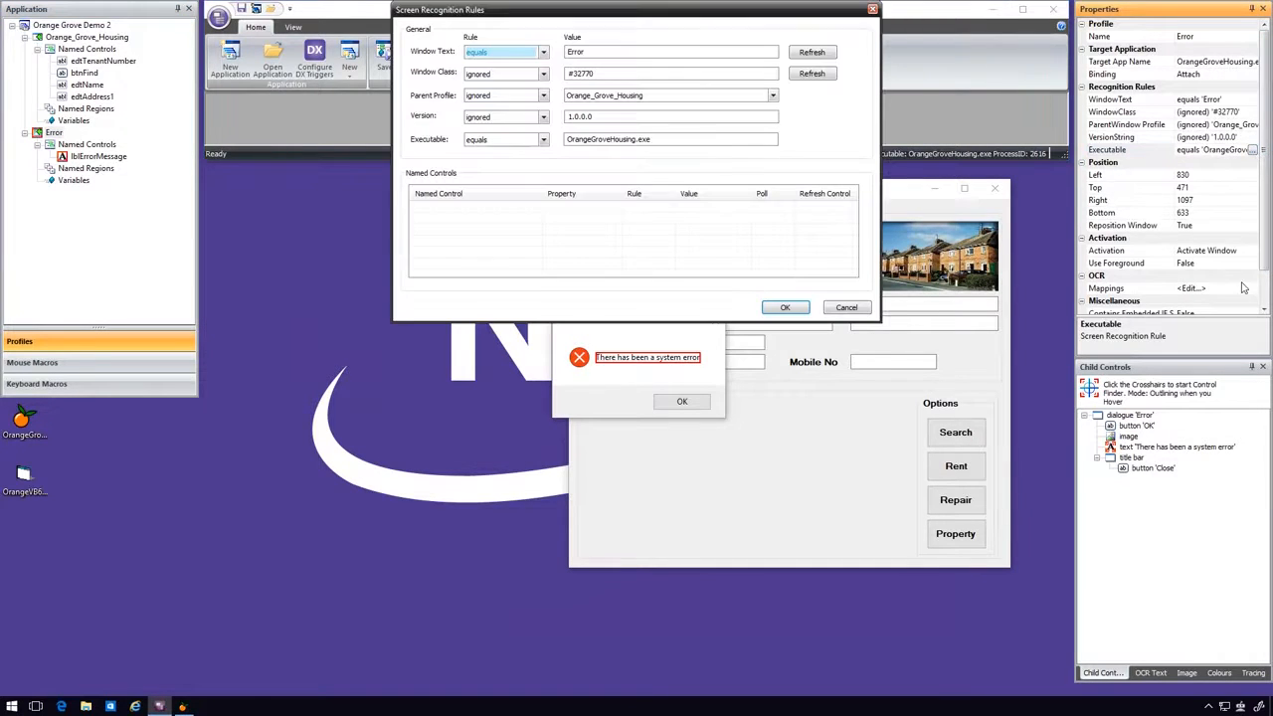
left_click(535, 210)
left_click(535, 211)
left_click(467, 221)
left_click(613, 210)
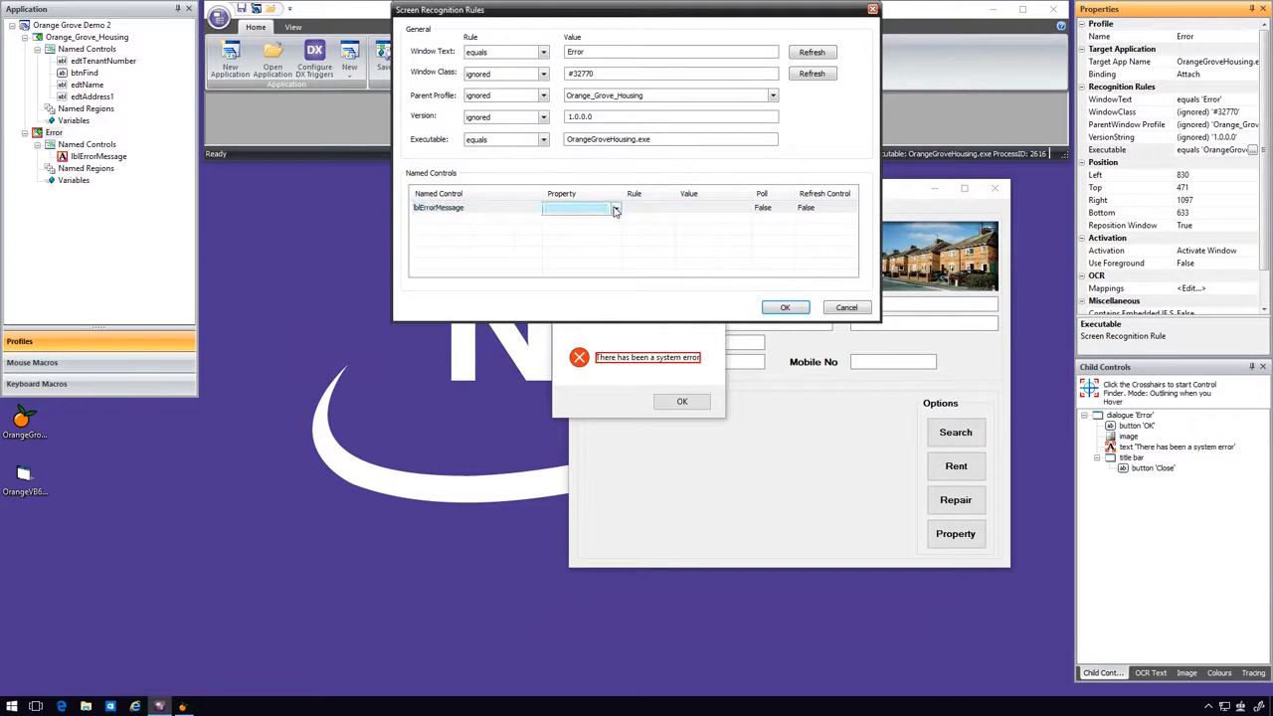
left_click(616, 209)
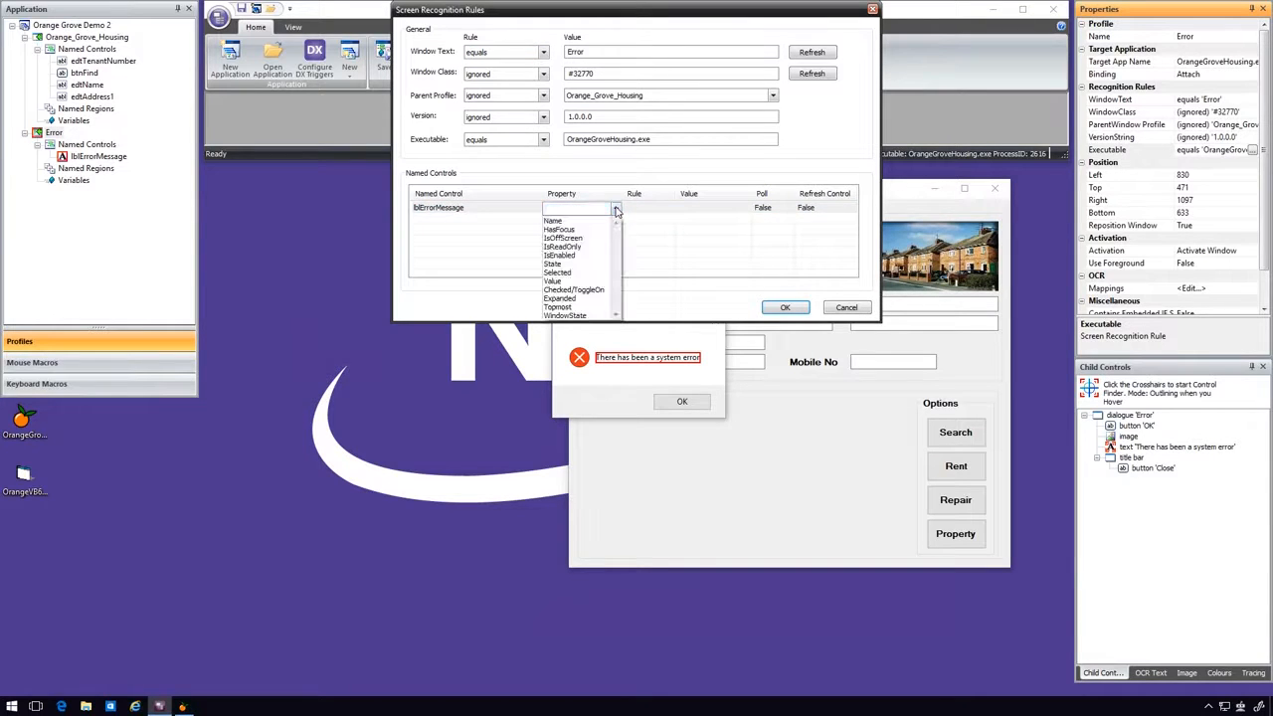
left_click(577, 285)
Set the lblErrorMessage rule to contains 'system error' and apply the recognition rules.
left_click(661, 210)
left_click(670, 209)
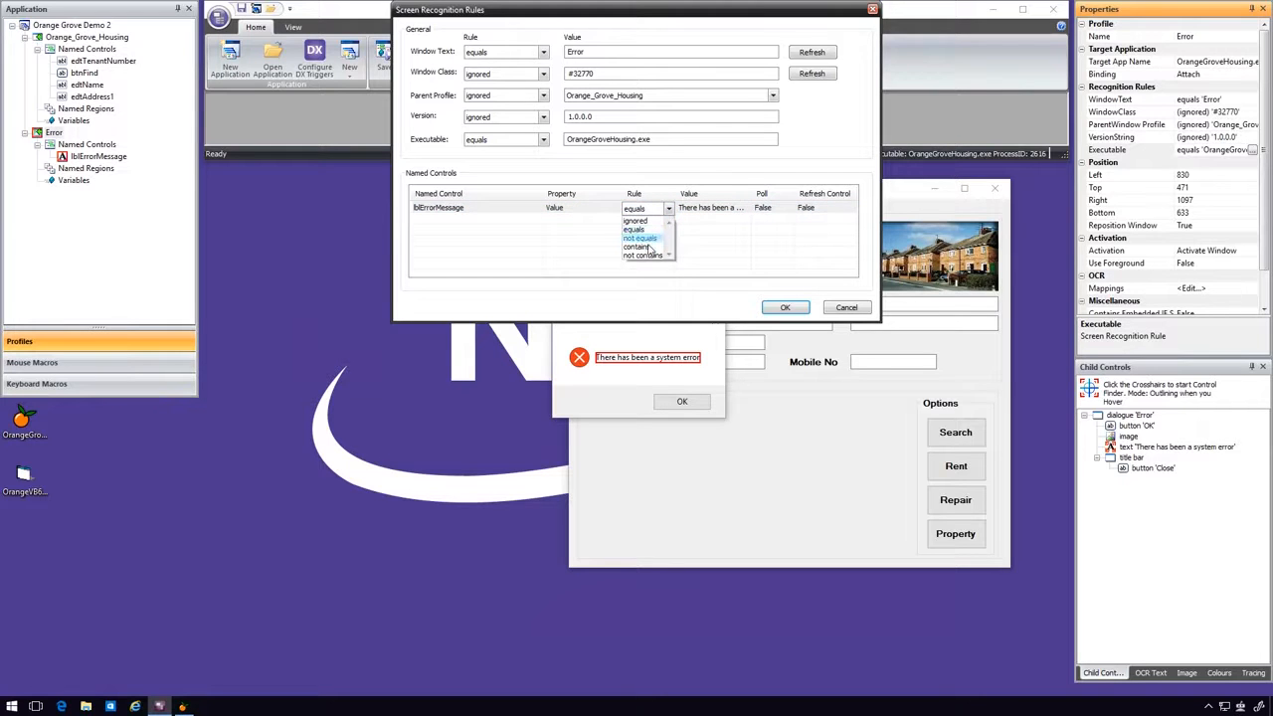
left_click(649, 248)
left_click(683, 209)
left_click_drag(707, 207, 634, 196)
key("BackSpace")
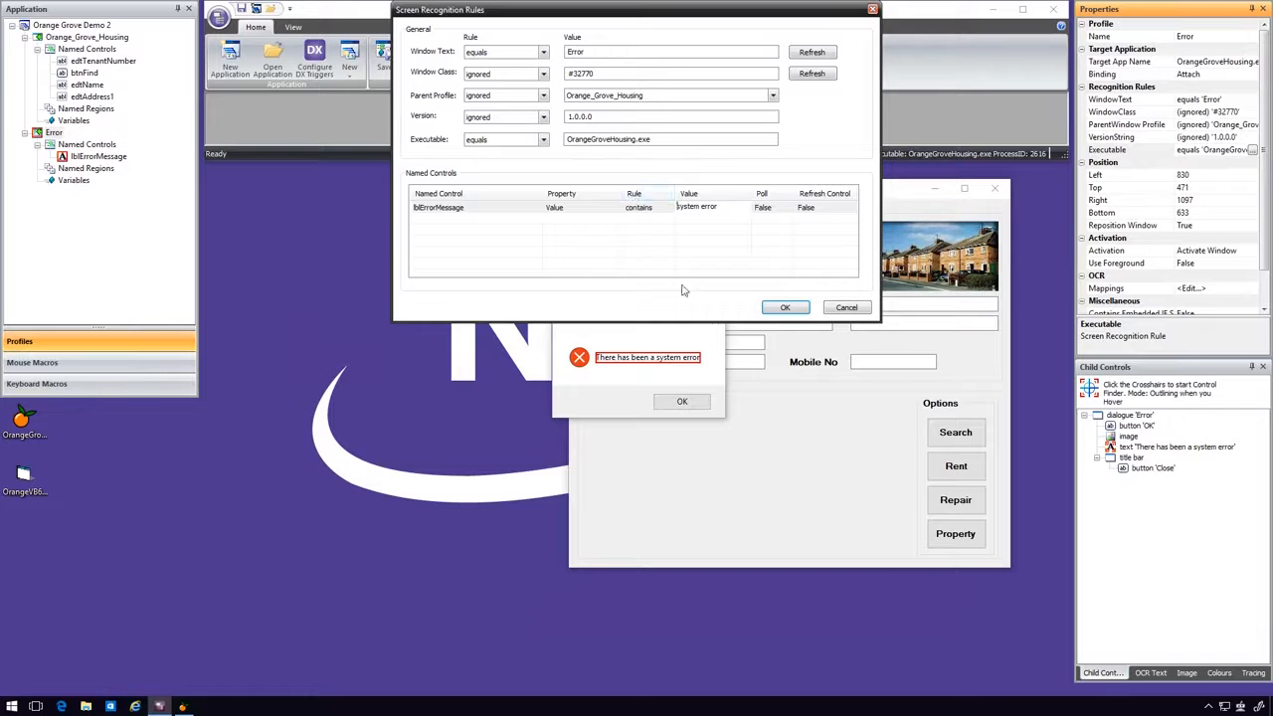
left_click(785, 307)
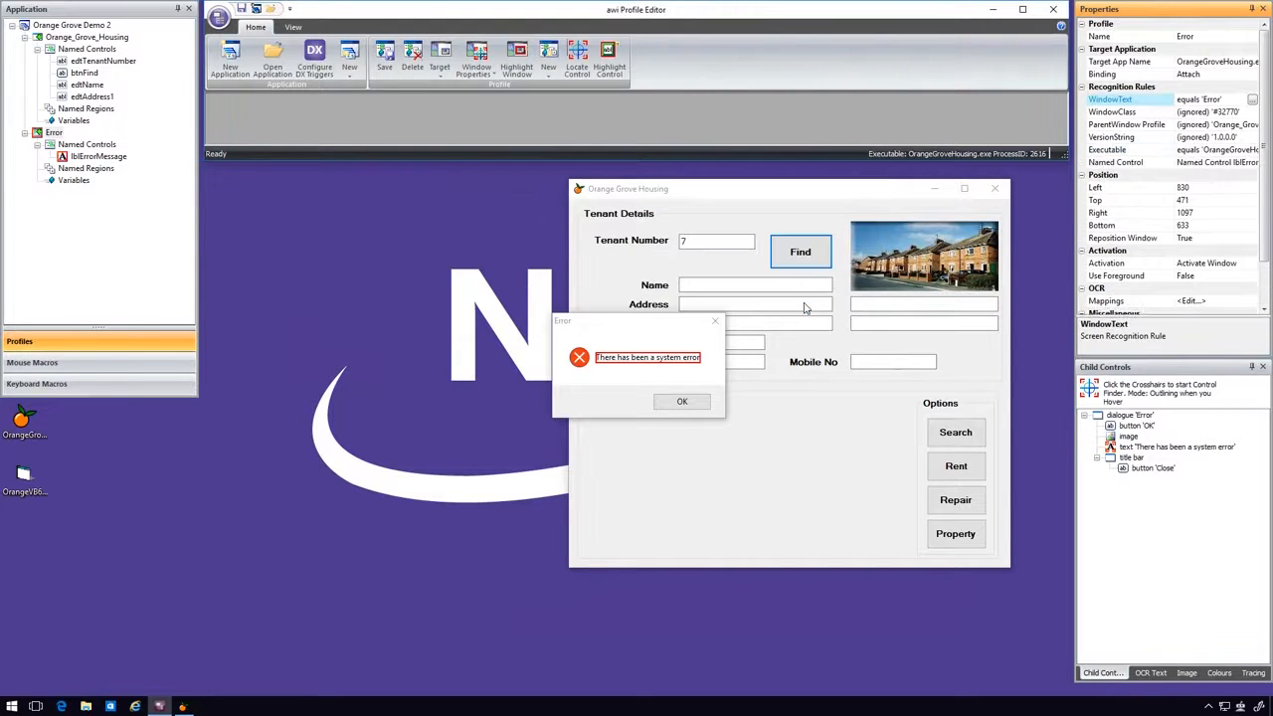
In Orange Grove Housing, dismiss the error popup, enter a different tenant number and run Find.
left_click(683, 400)
left_click(694, 246)
left_click(694, 246)
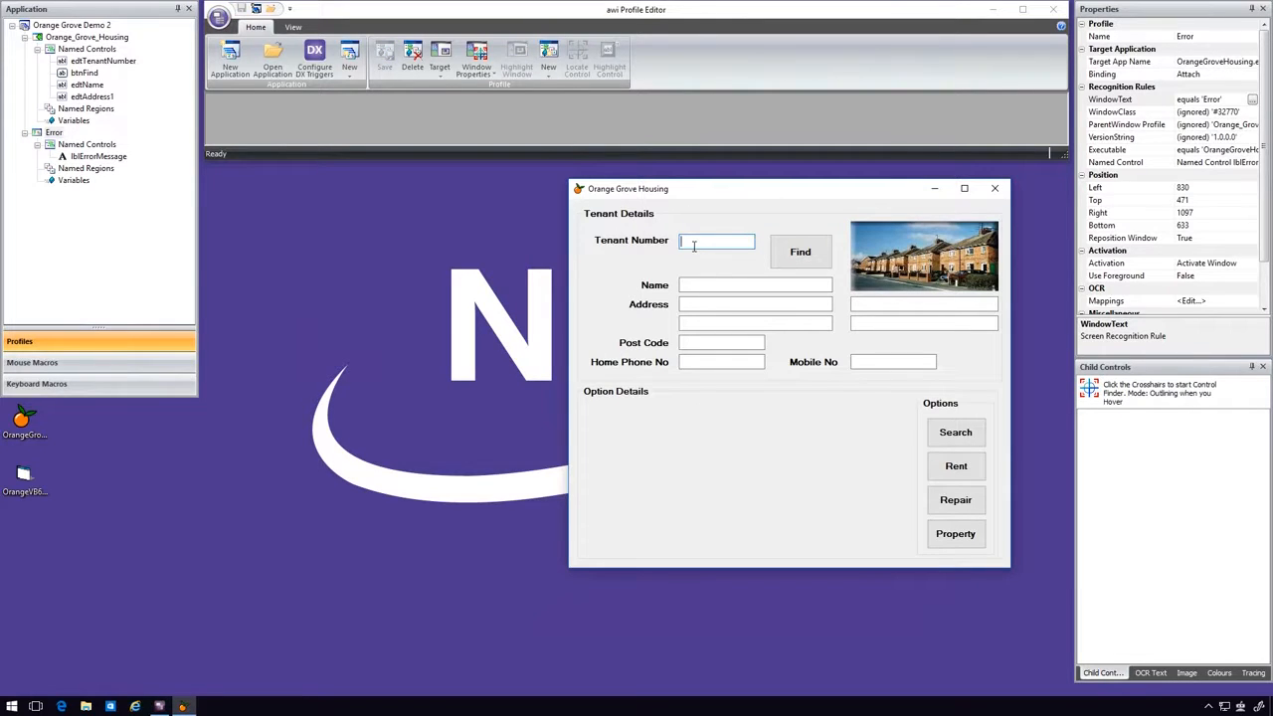
type("9")
left_click(796, 254)
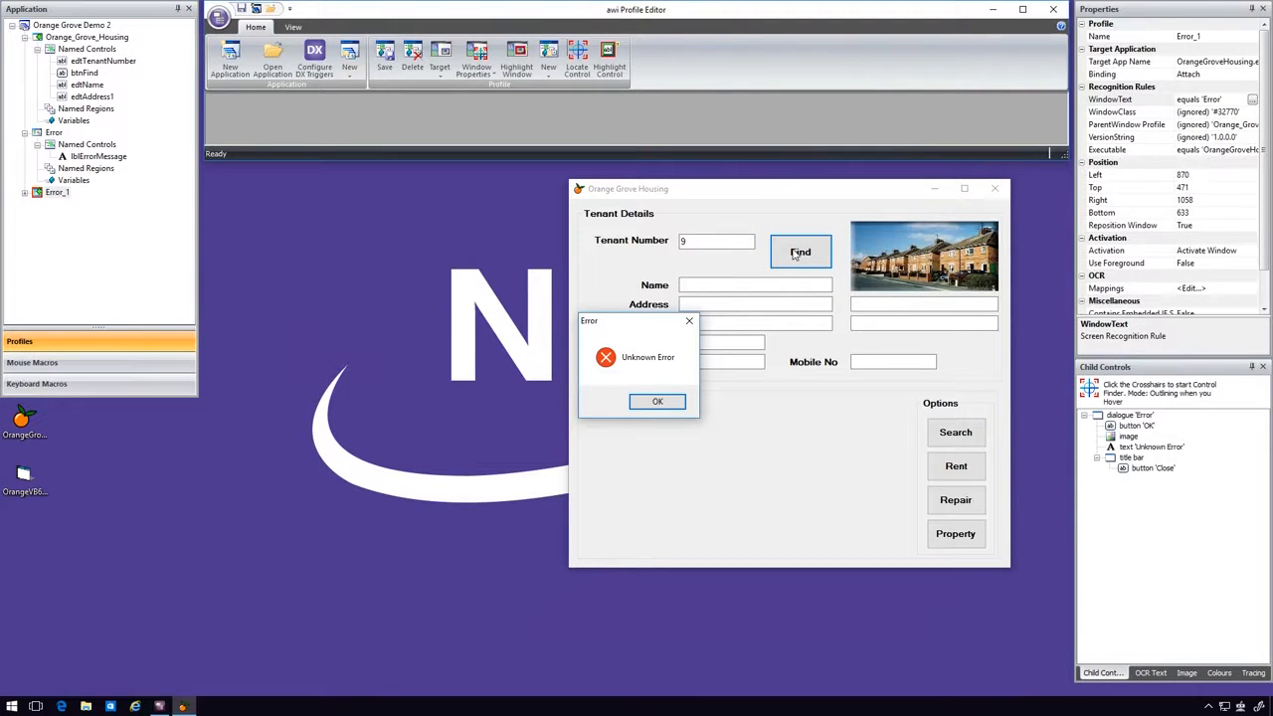
Expand the new Error_1 profile, dismiss the 'Unknown Error' popup and save the profile.
left_click(25, 195)
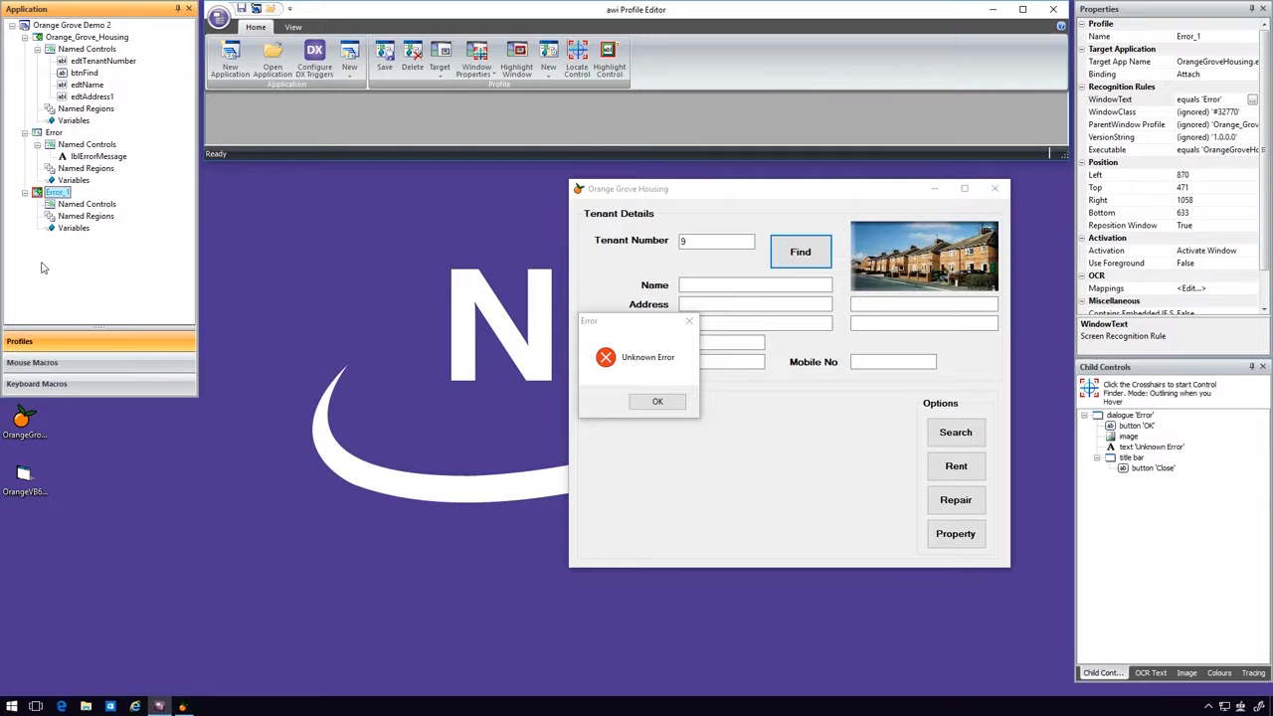
left_click(656, 402)
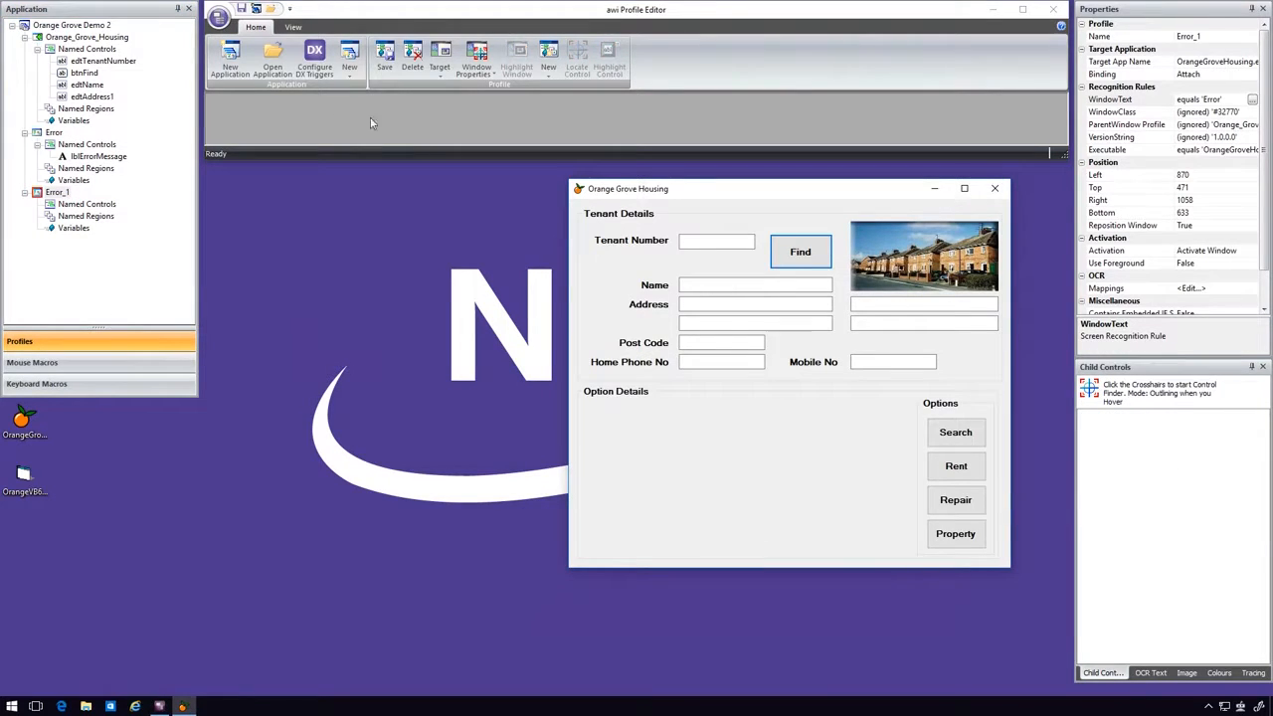
left_click(385, 60)
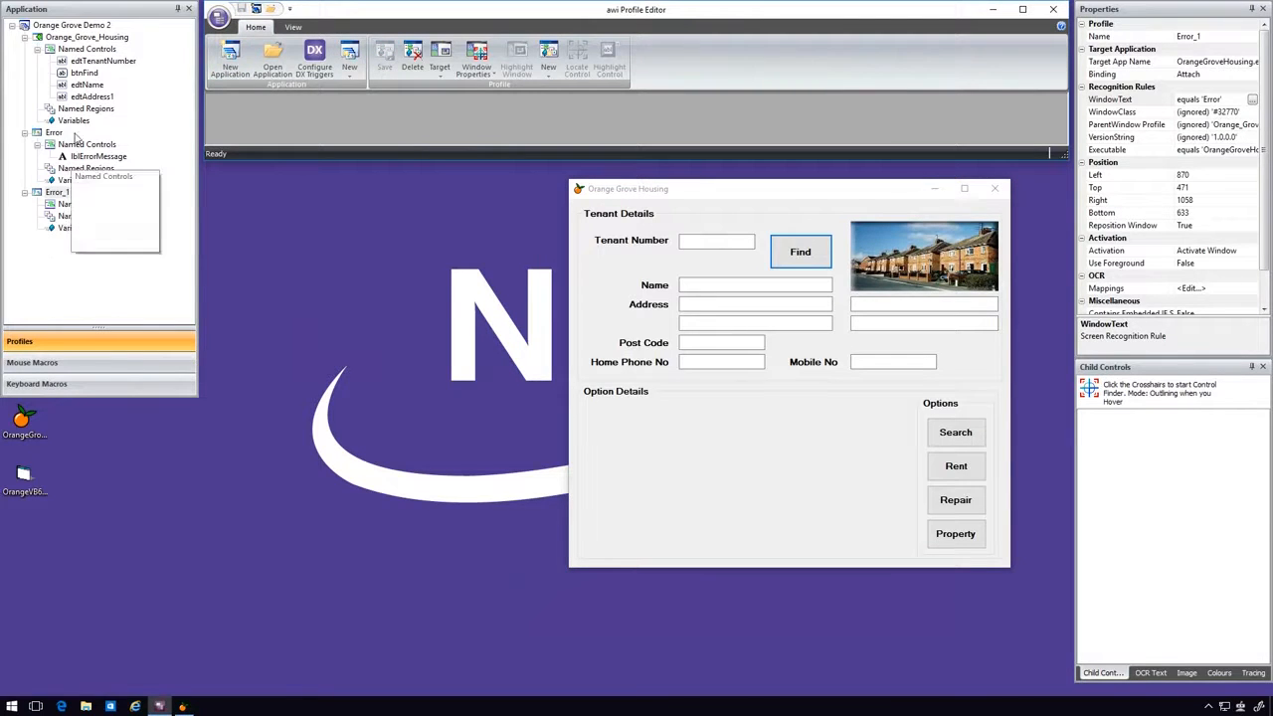
Add a named region called Image to the Orange_Grove_Housing profile as a user selected rectangle around the house photo.
left_click(66, 111)
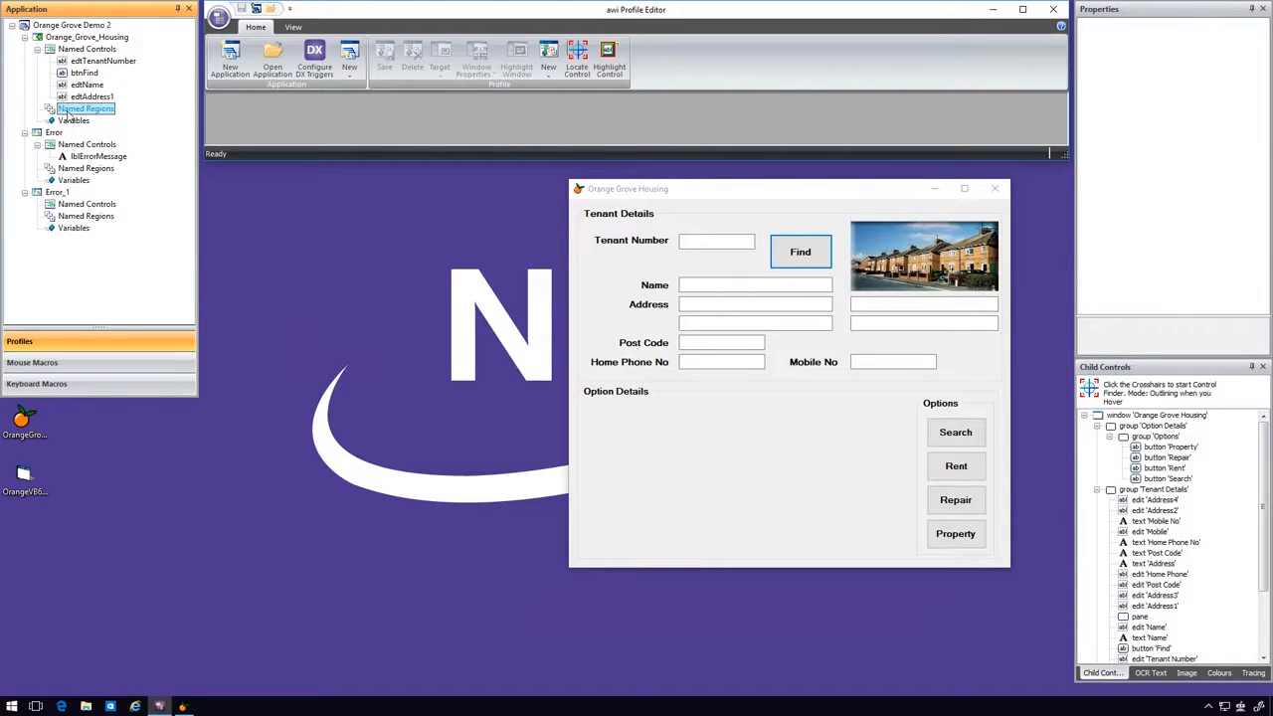
right_click(68, 114)
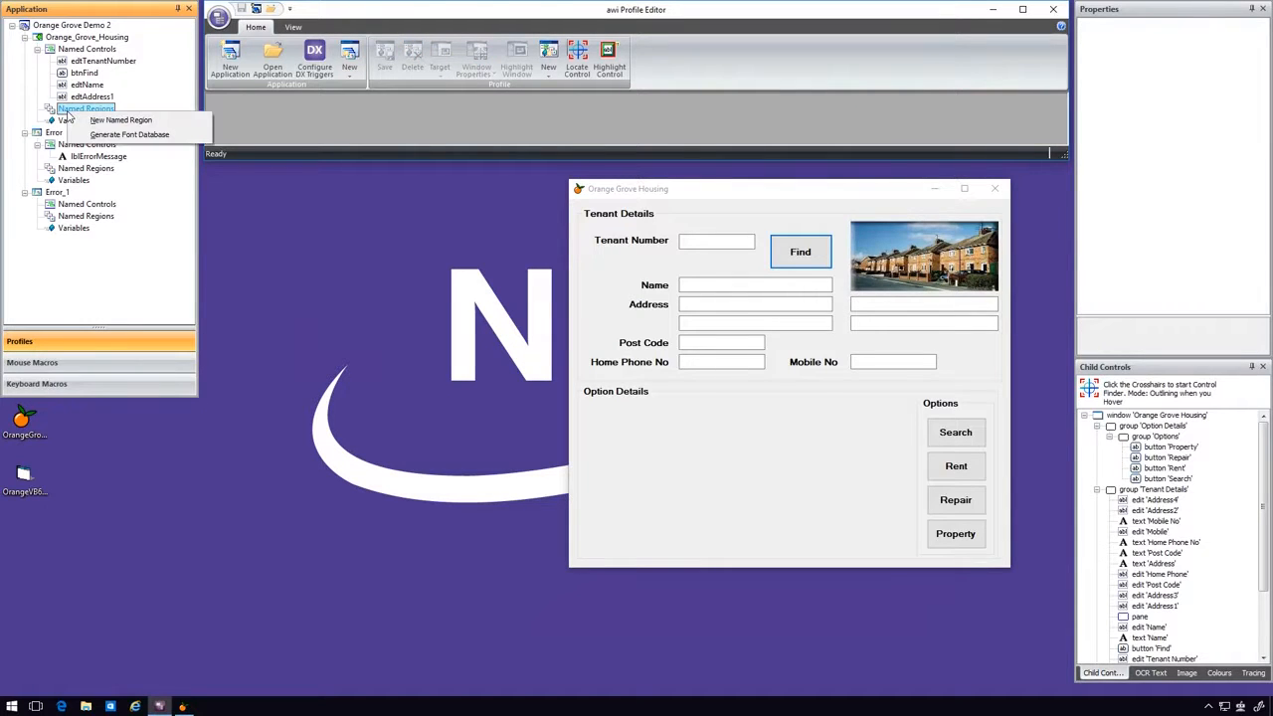
left_click(121, 120)
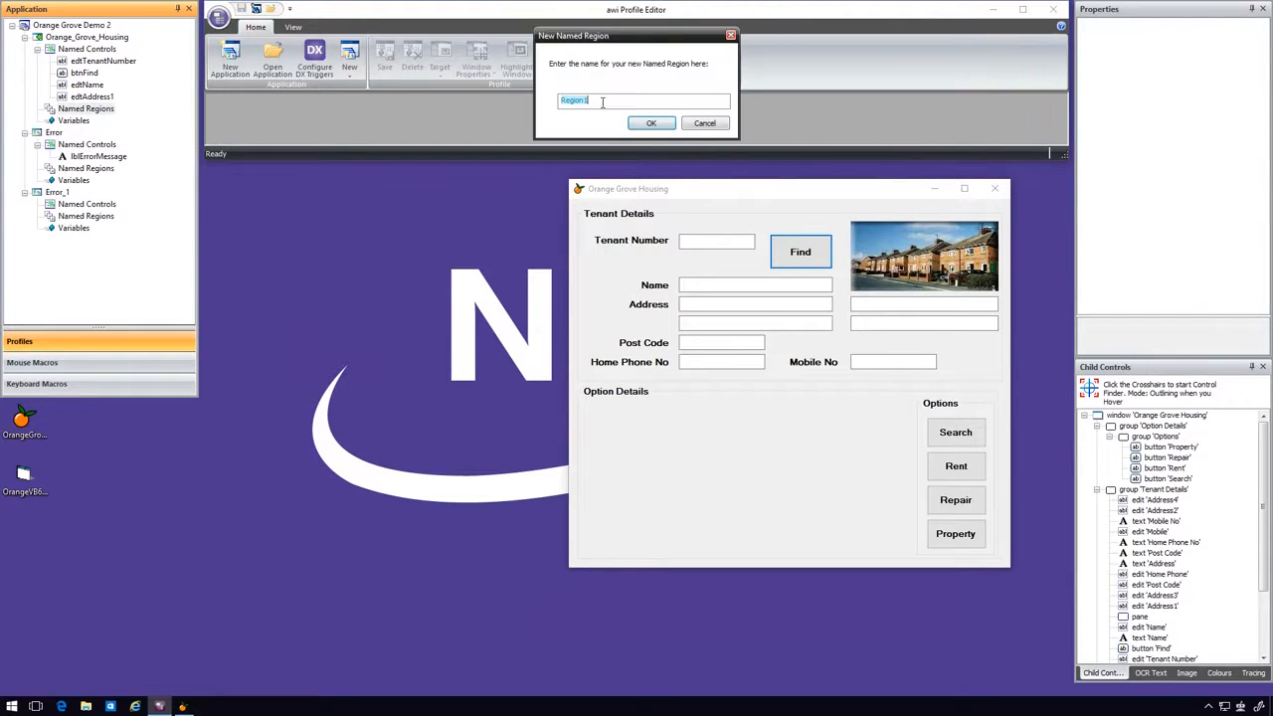
type("Image")
left_click(653, 122)
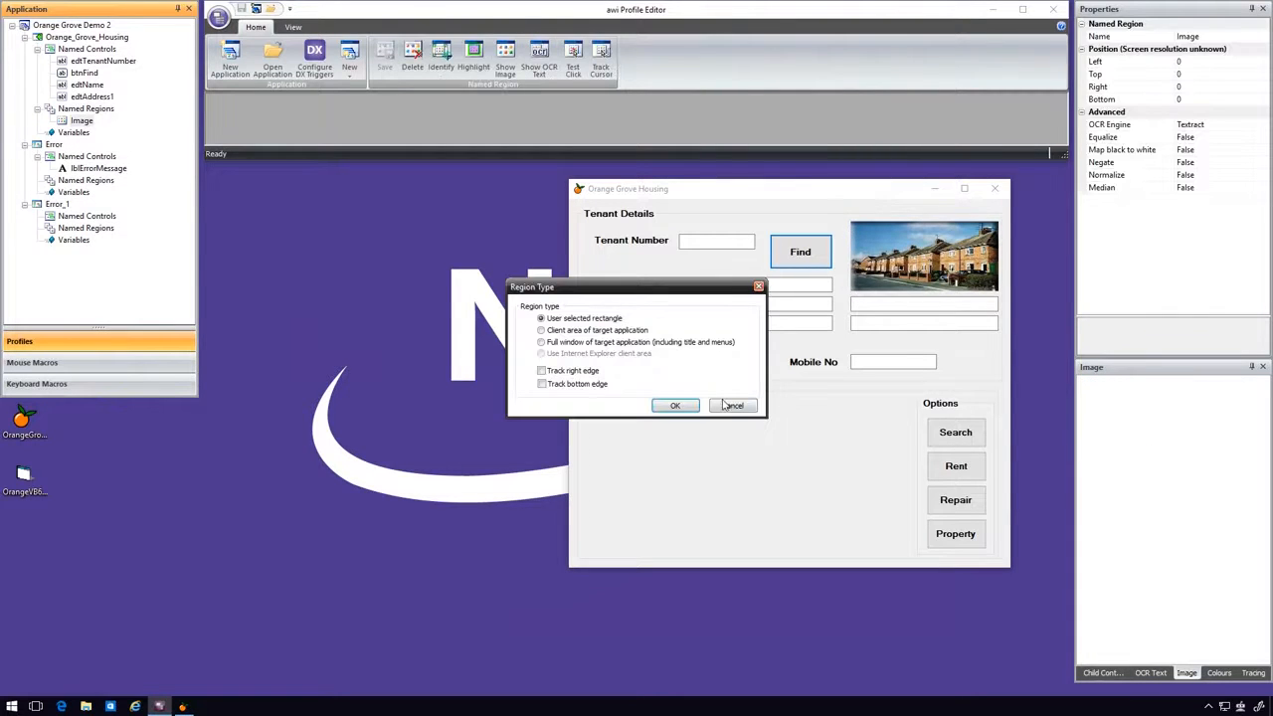
left_click(676, 406)
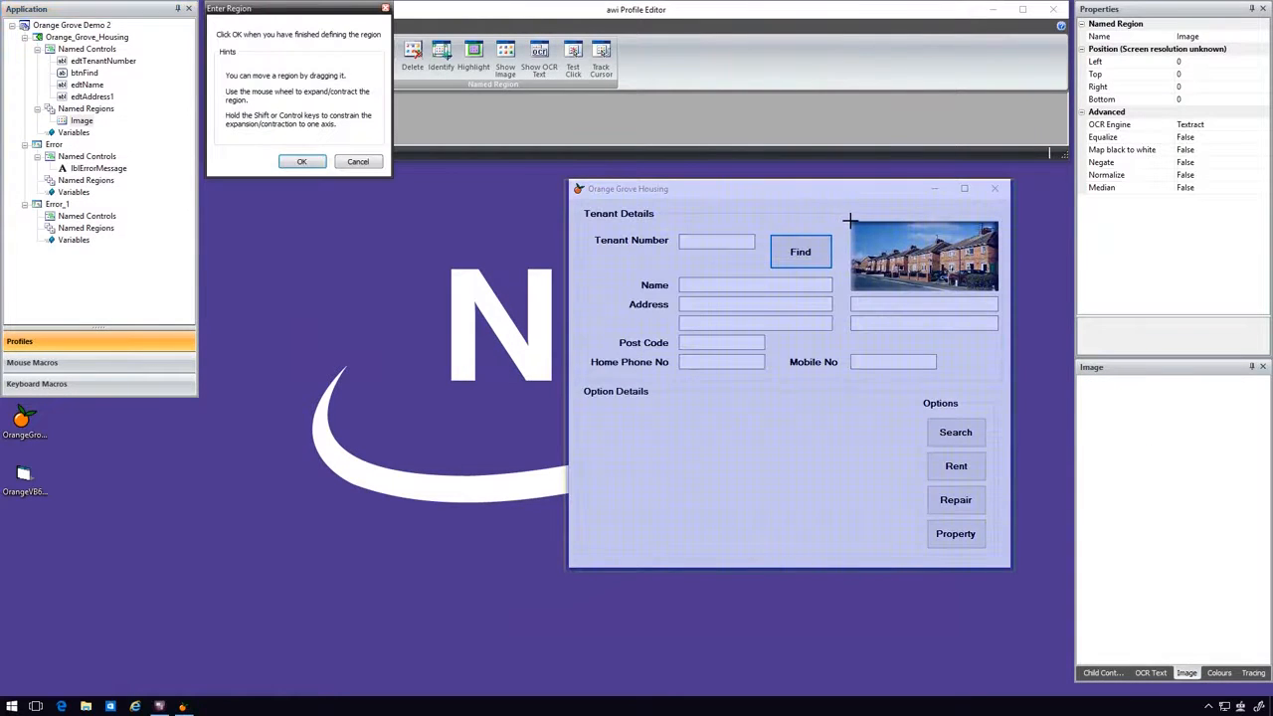
left_click_drag(851, 222, 998, 292)
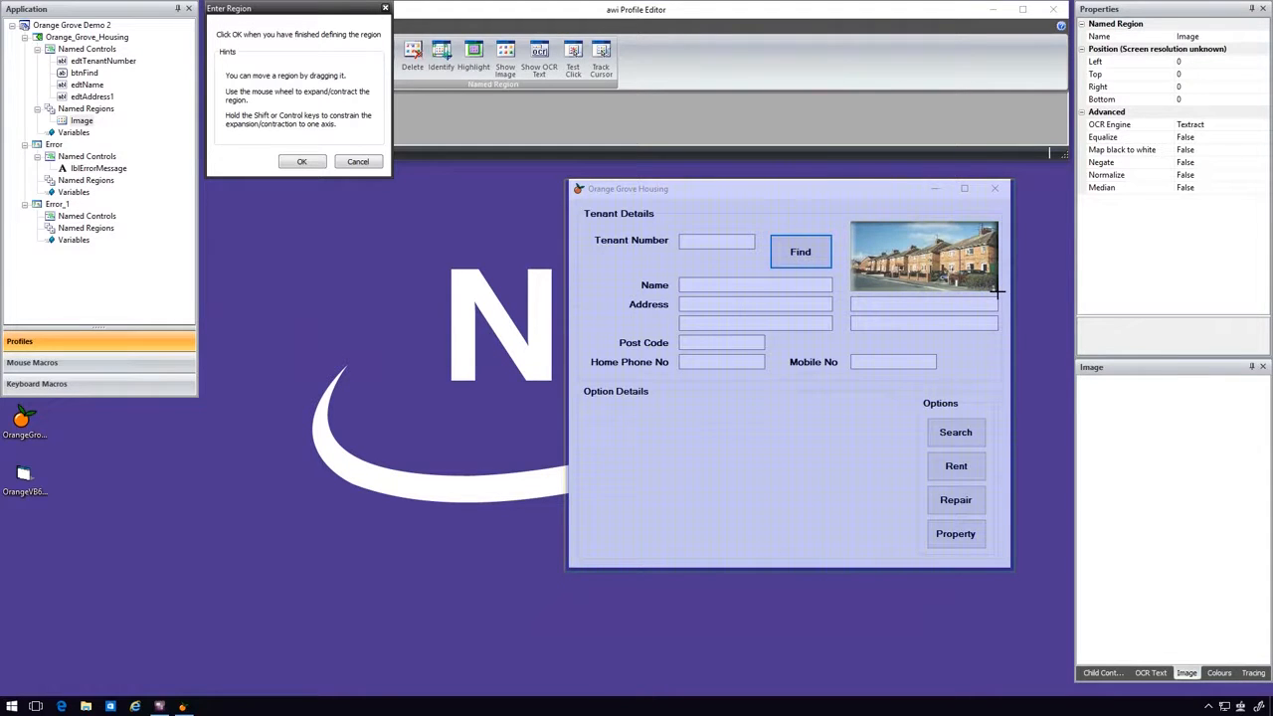
left_click(303, 162)
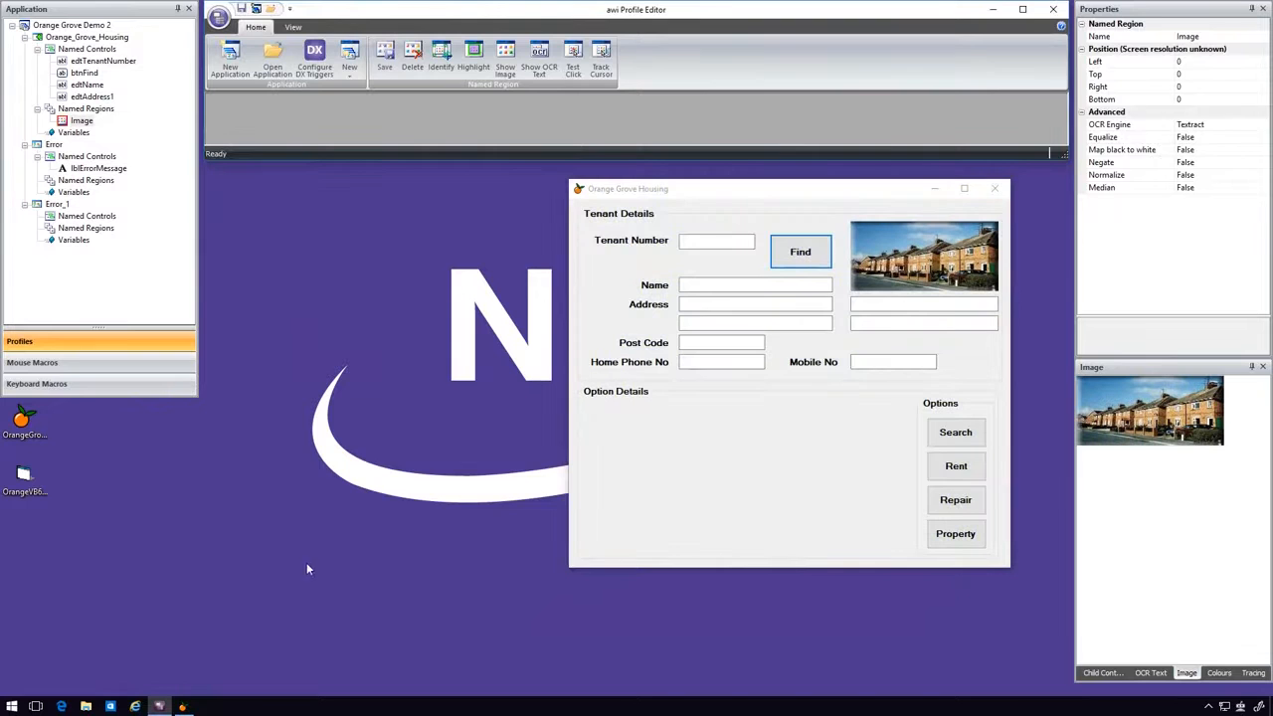
Add a second named region called OCRRegion1 as a user selected rectangle around the 'Name' label.
right_click(100, 108)
left_click(136, 114)
type("OCRRegion1")
left_click(652, 124)
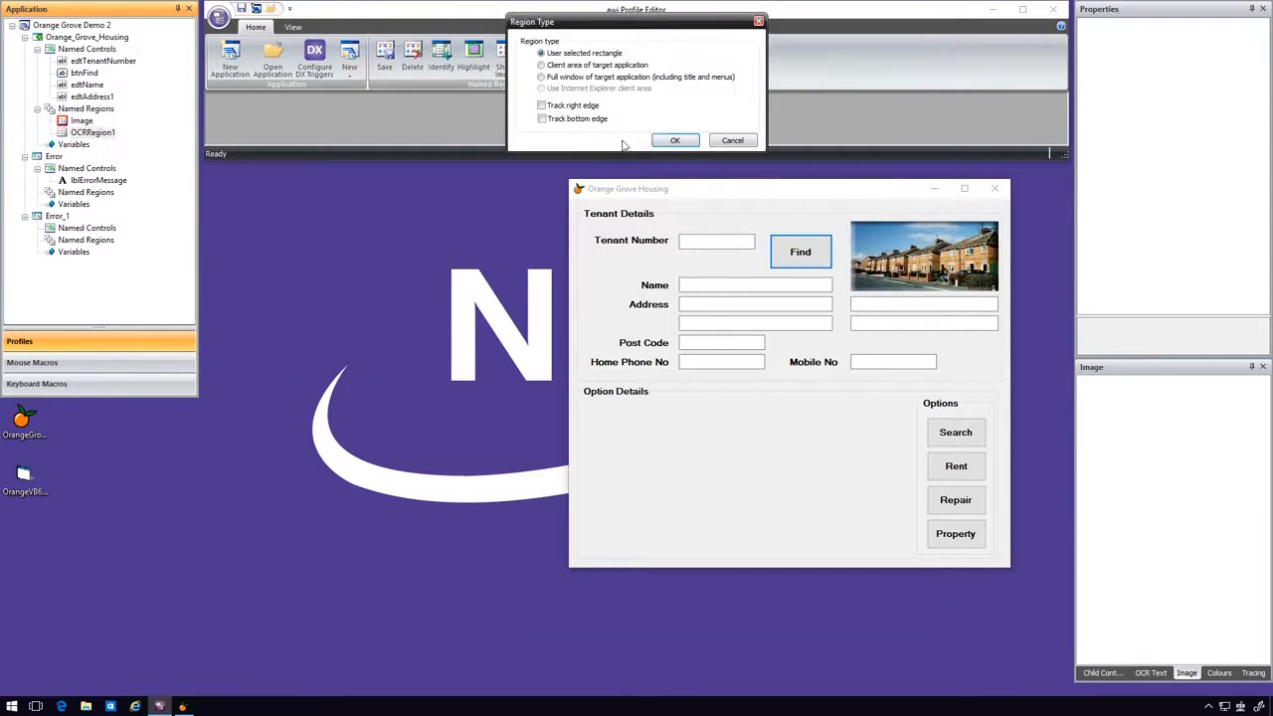
left_click(674, 140)
left_click_drag(640, 280, 670, 292)
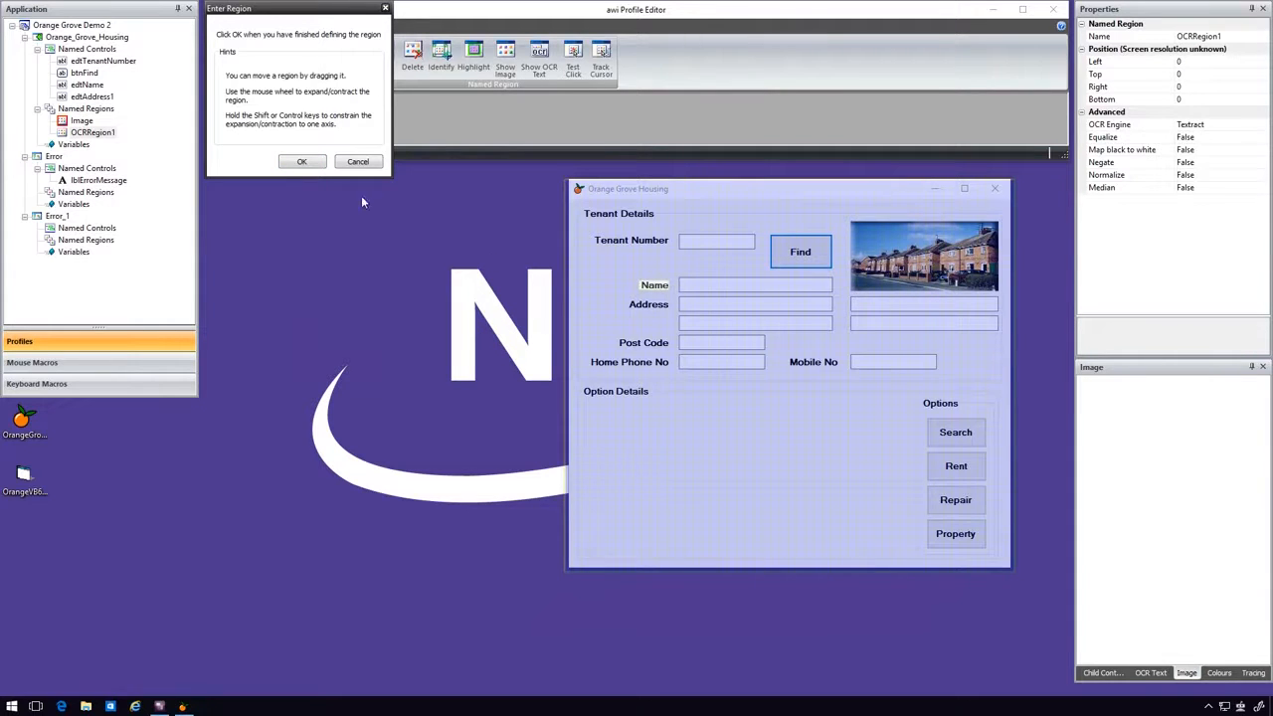
left_click(303, 162)
Show the OCR text read from OCRRegion1 and save the application.
left_click(1151, 672)
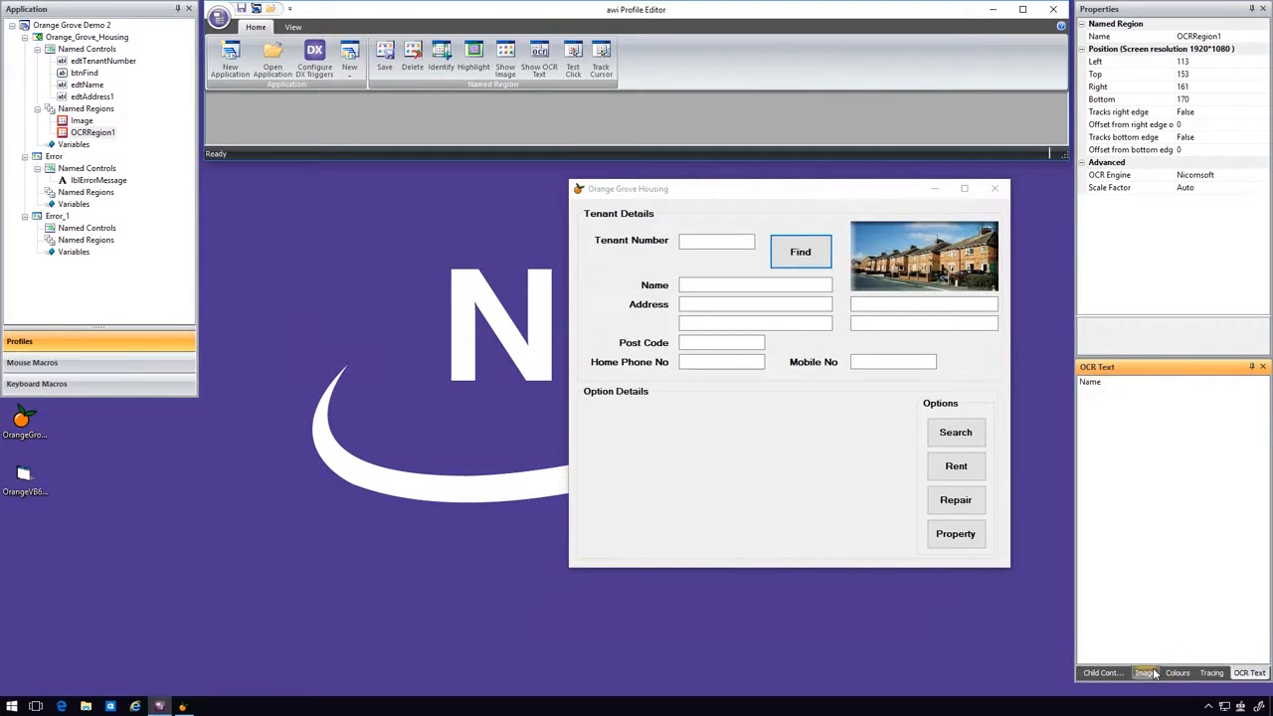
key("ctrl+s")
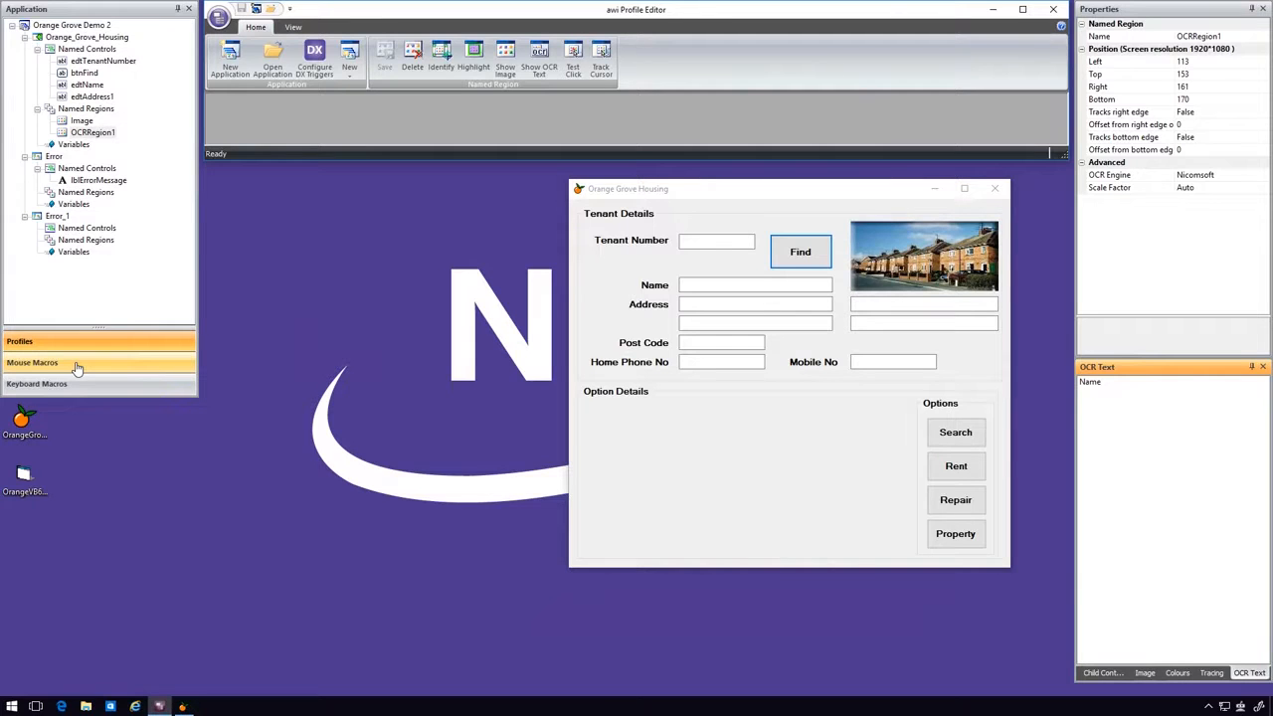
Look over the mouse macros and the Stock keyboard macros, and return to the profiles.
left_click(77, 364)
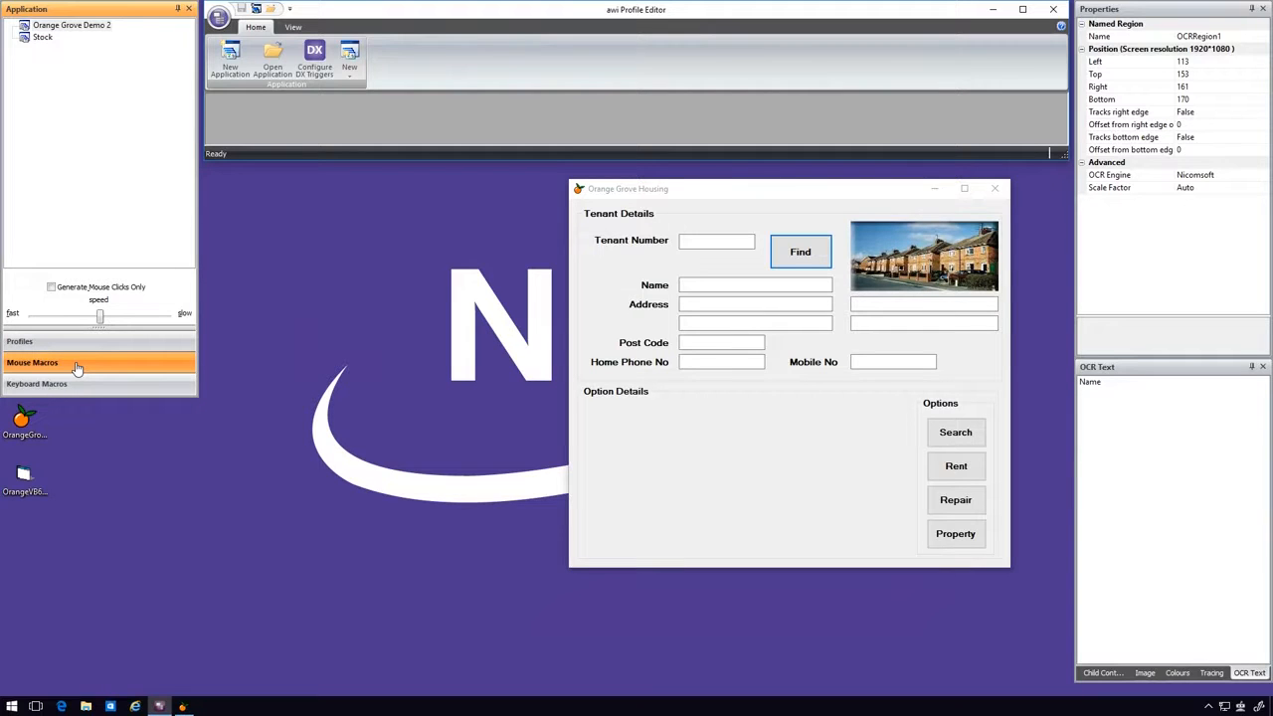
left_click(77, 386)
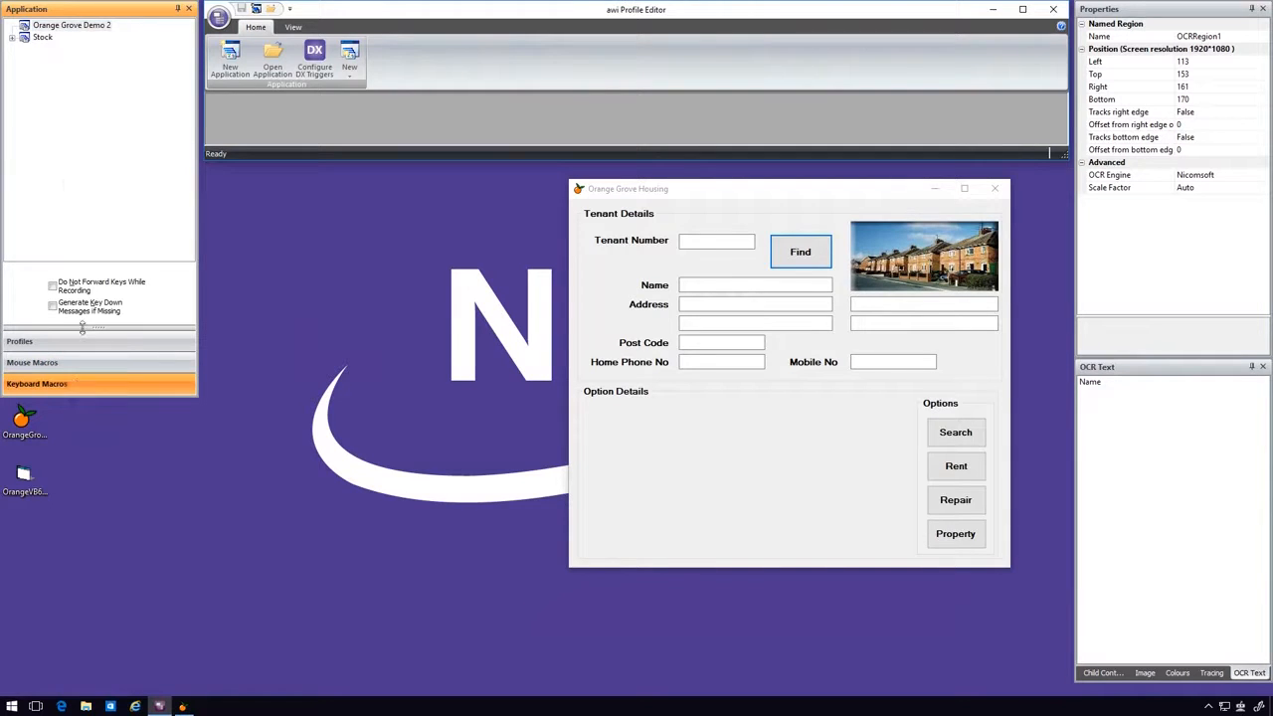
left_click(10, 39)
left_click(10, 38)
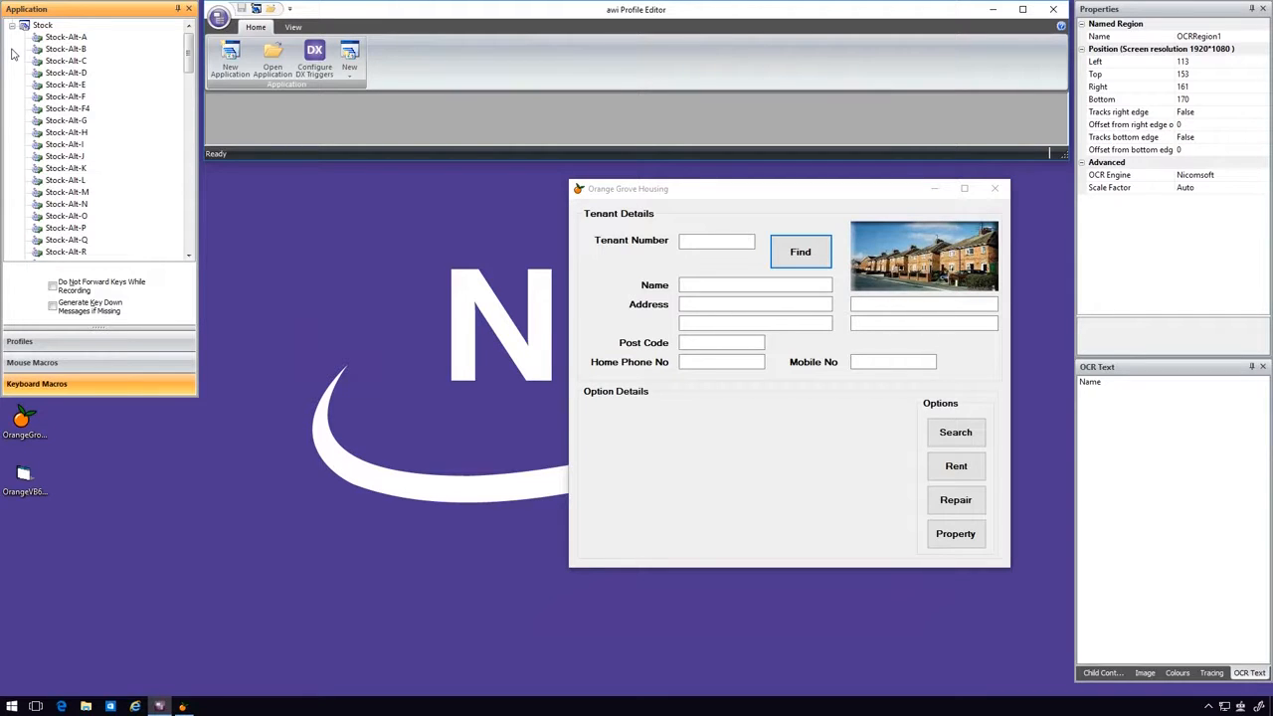
left_click(42, 341)
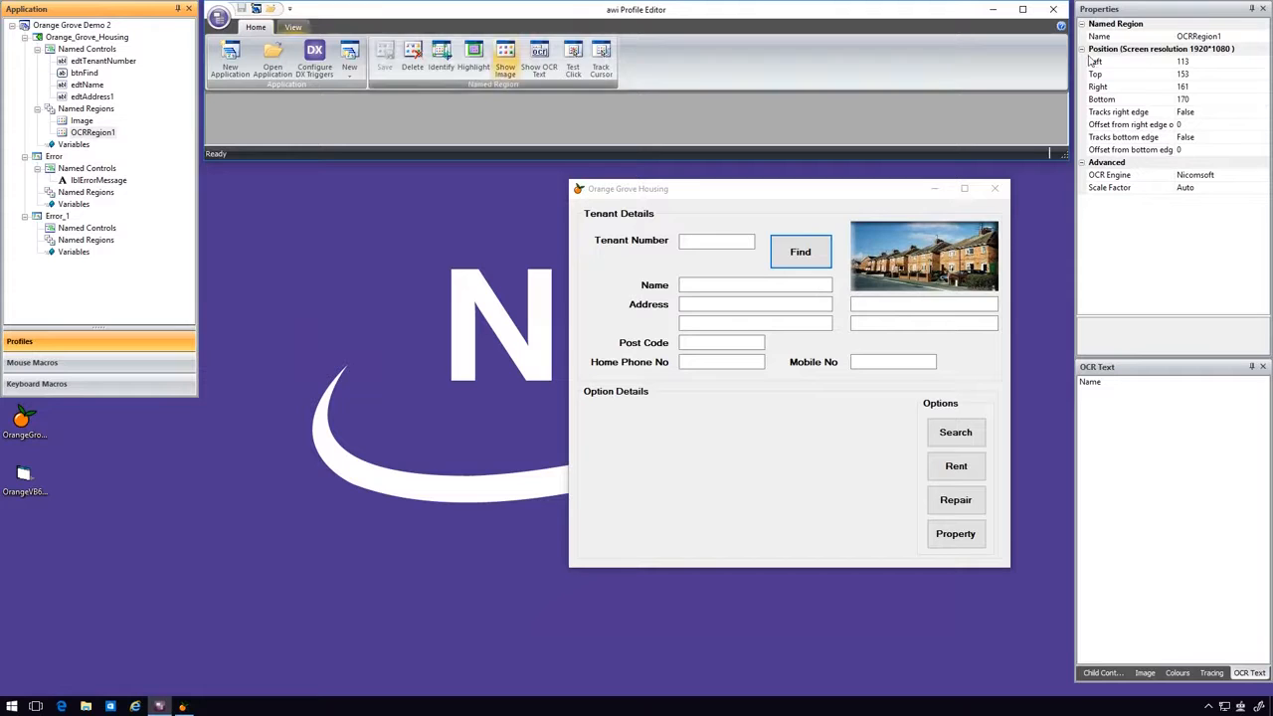